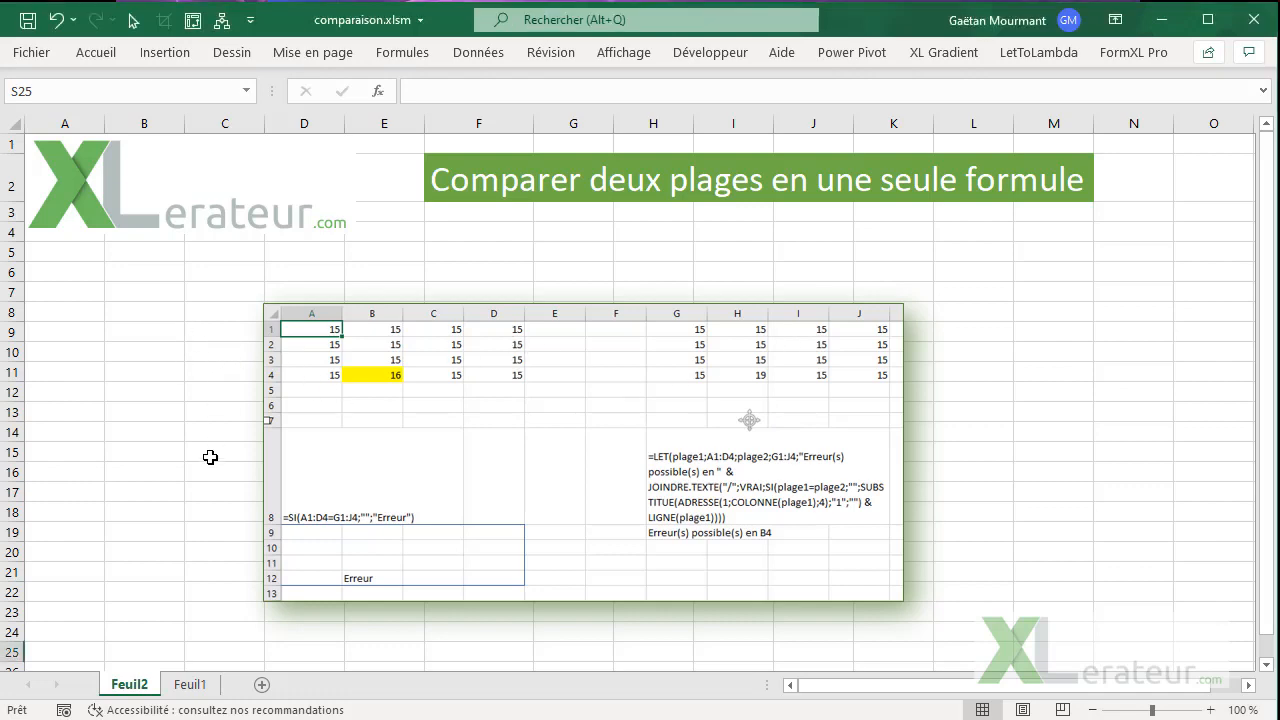
# On the Feuil1 sheet, enter the formula =A1:D4 in cell A15 to reproduce the first range.
pyautogui.click(185, 689)
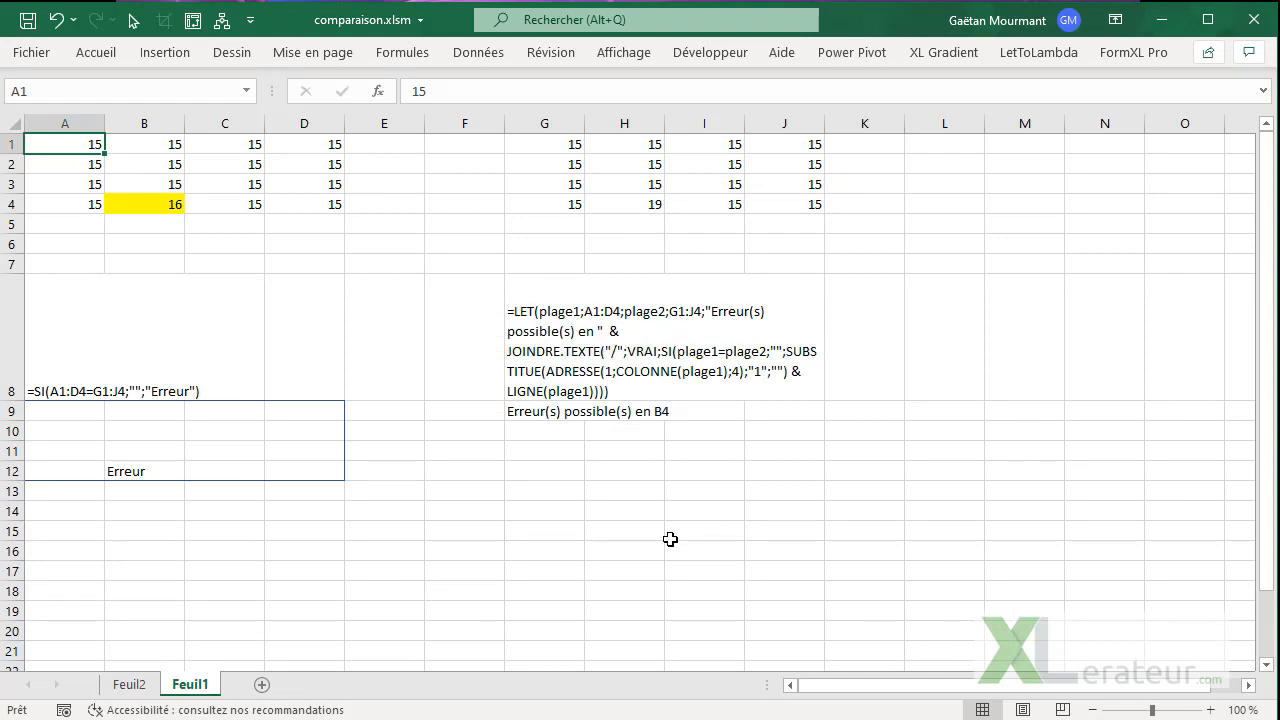
pyautogui.click(83, 526)
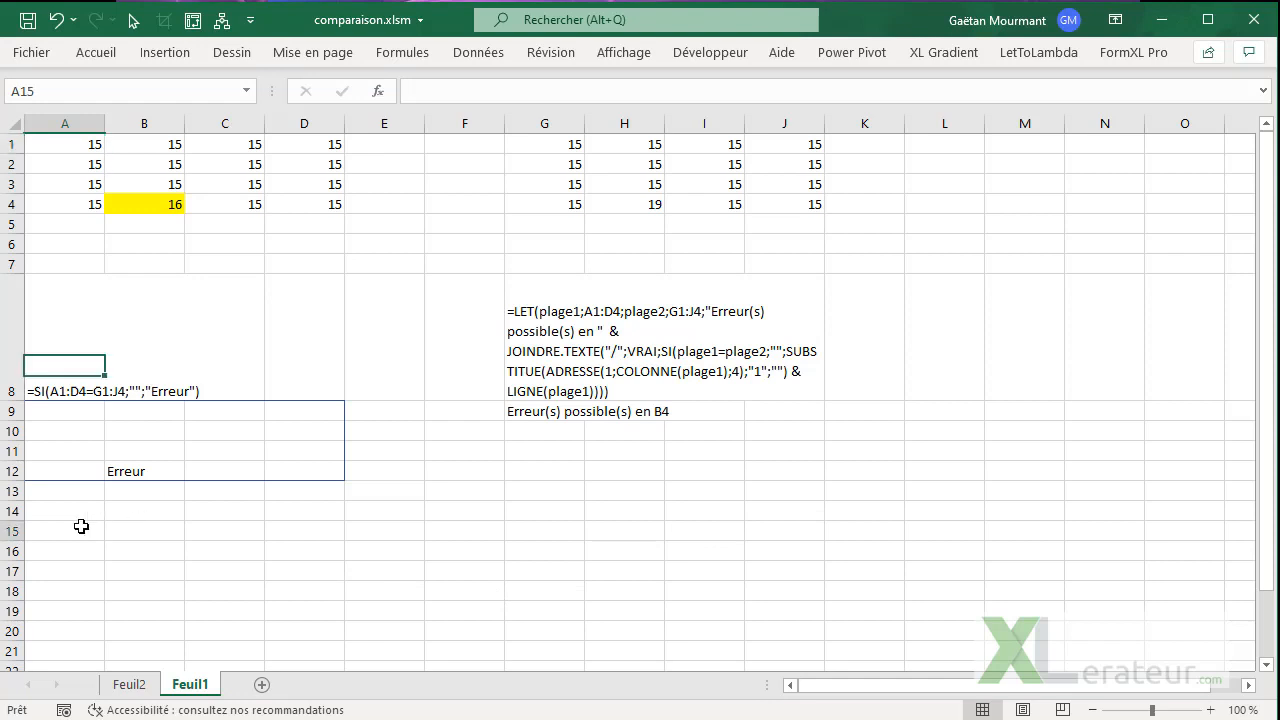
pyautogui.write('=')
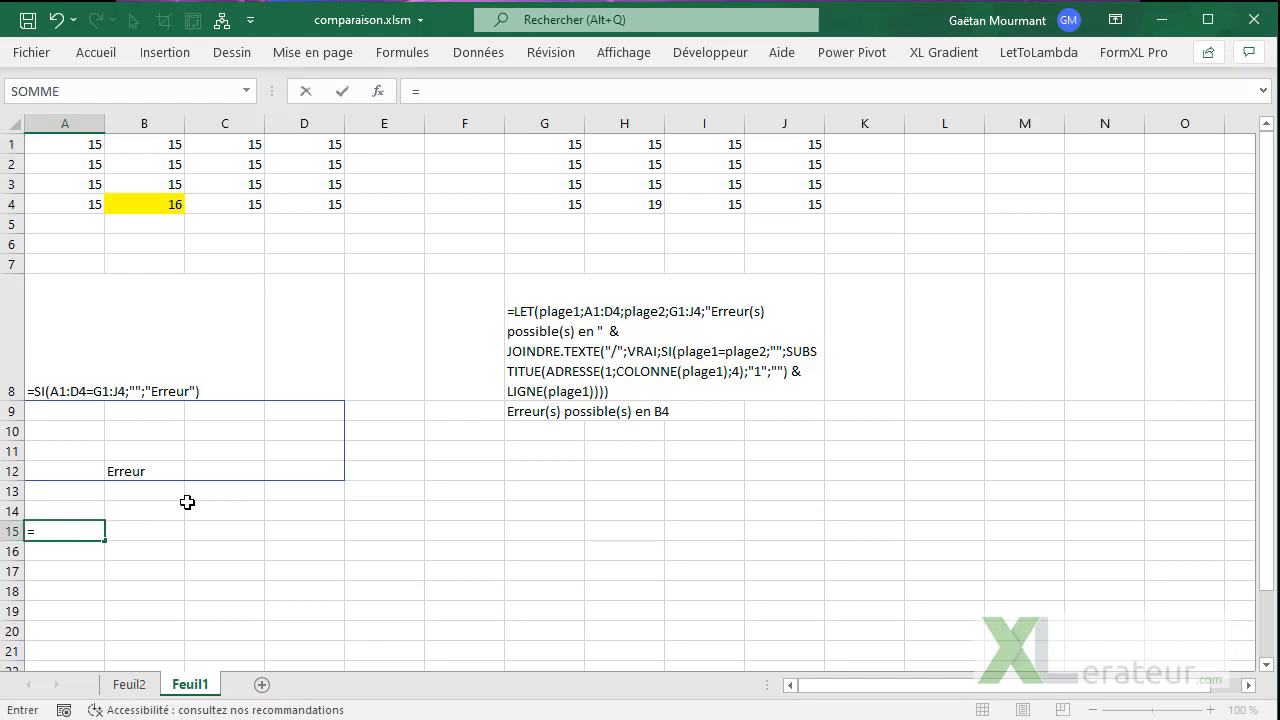
pyautogui.moveTo(62, 147); pyautogui.dragTo(286, 210)
pyautogui.press('Return')
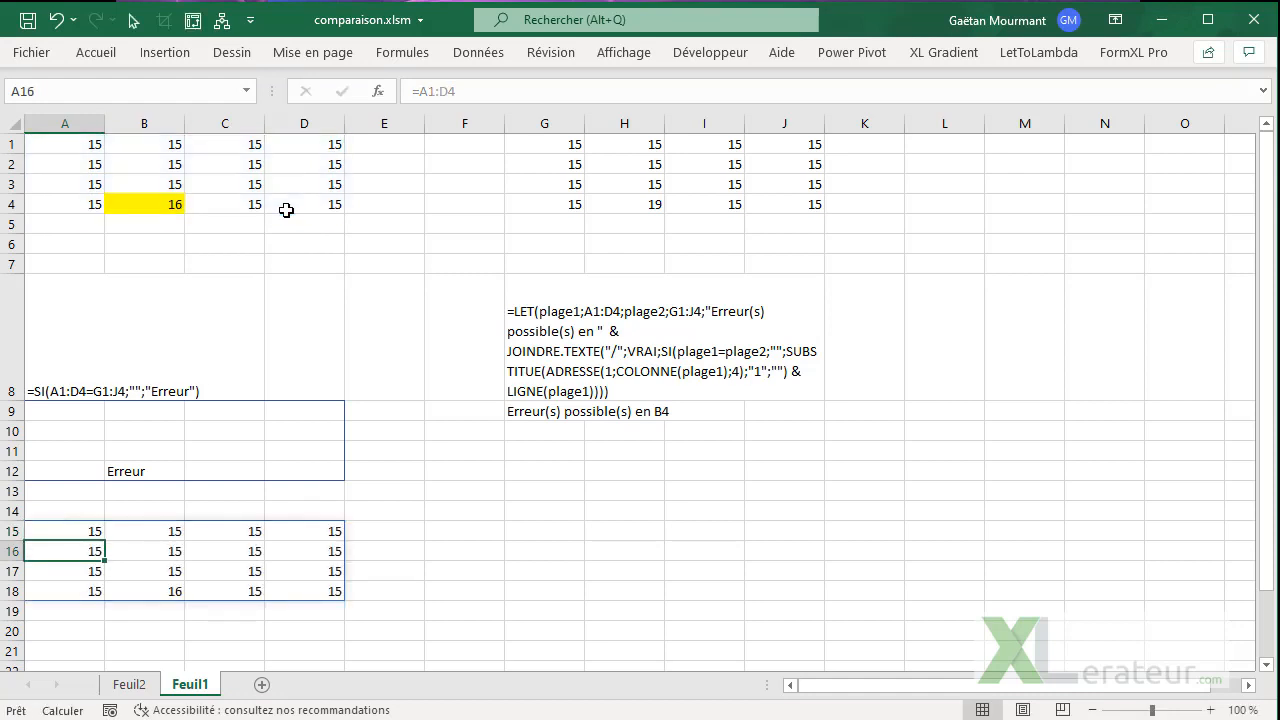
# Examine the formula in A15 and the source range it references, without changing it.
pyautogui.press('Up')
pyautogui.press('F2')
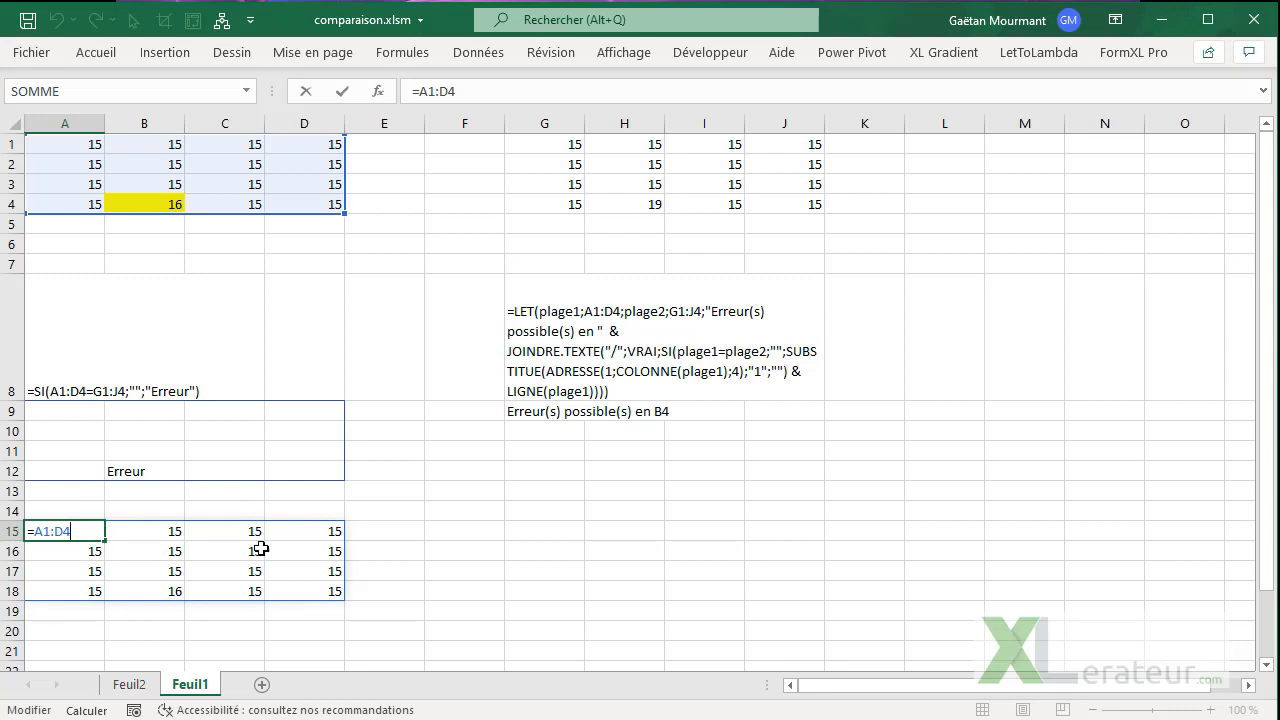
pyautogui.press('Escape')
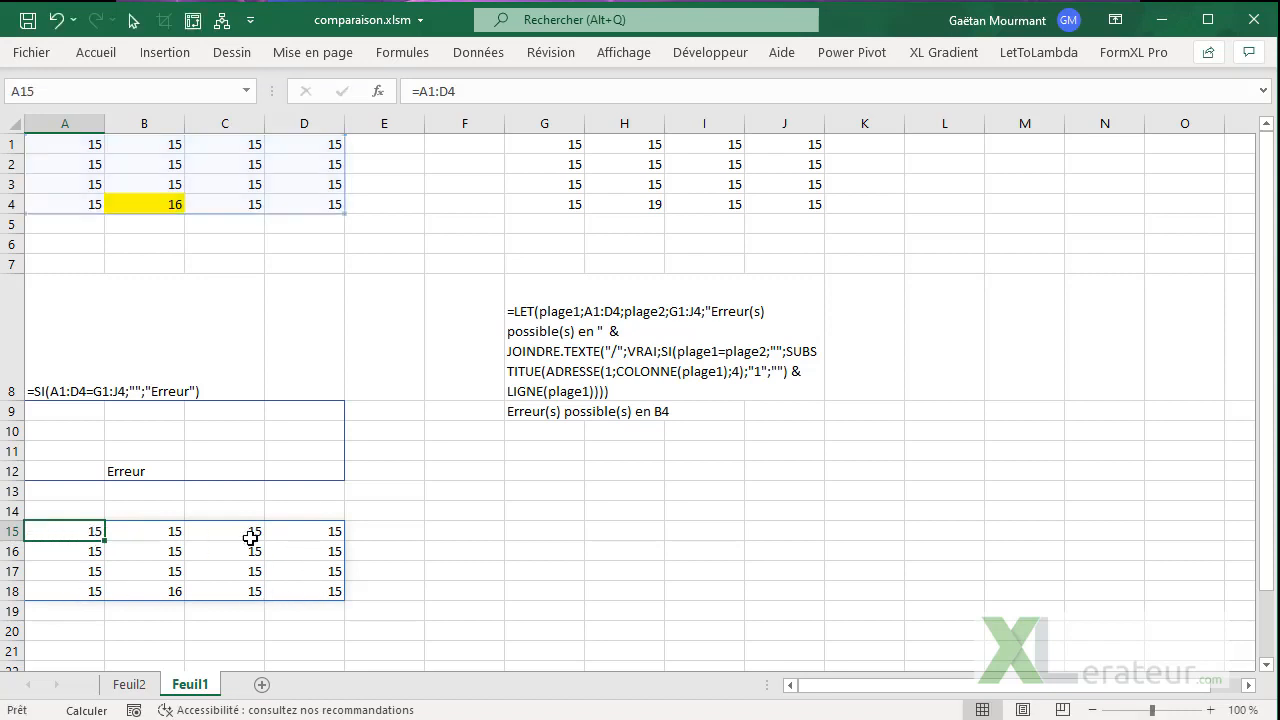
pyautogui.doubleClick(90, 527)
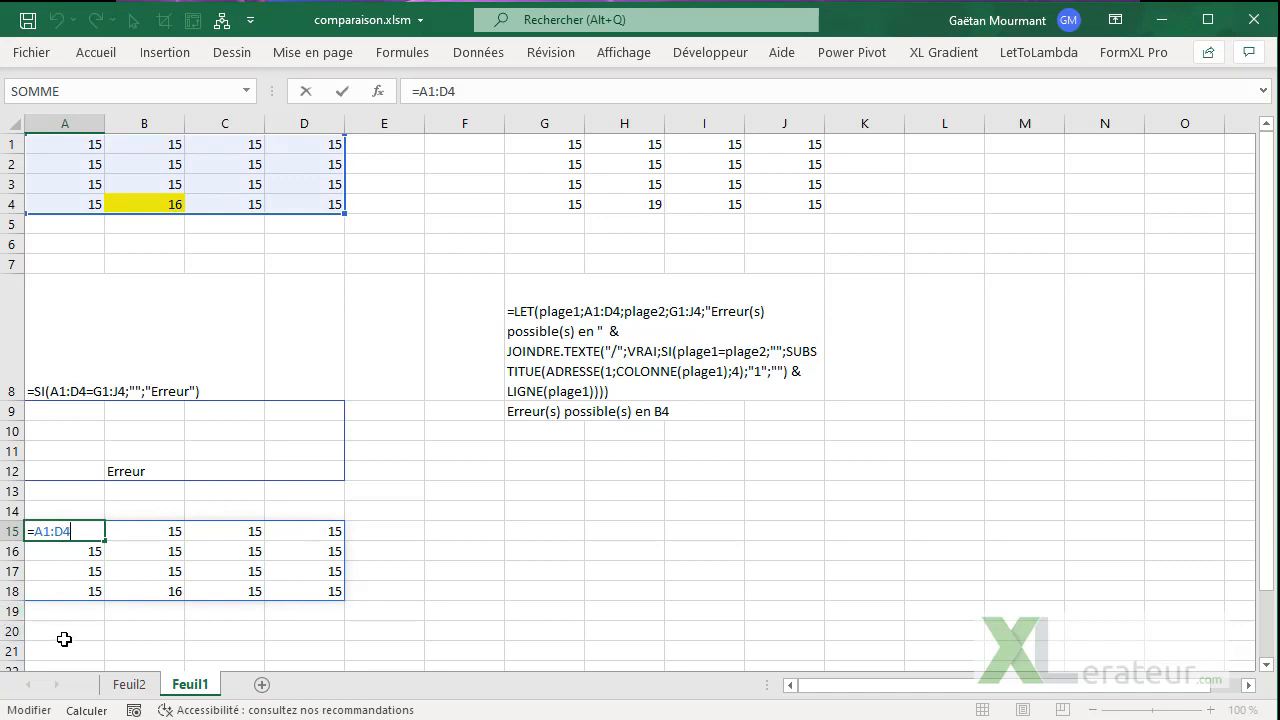
pyautogui.press('Escape')
# Replace the formula in A15 with =G1:J4 to reproduce the second range.
pyautogui.write('=')
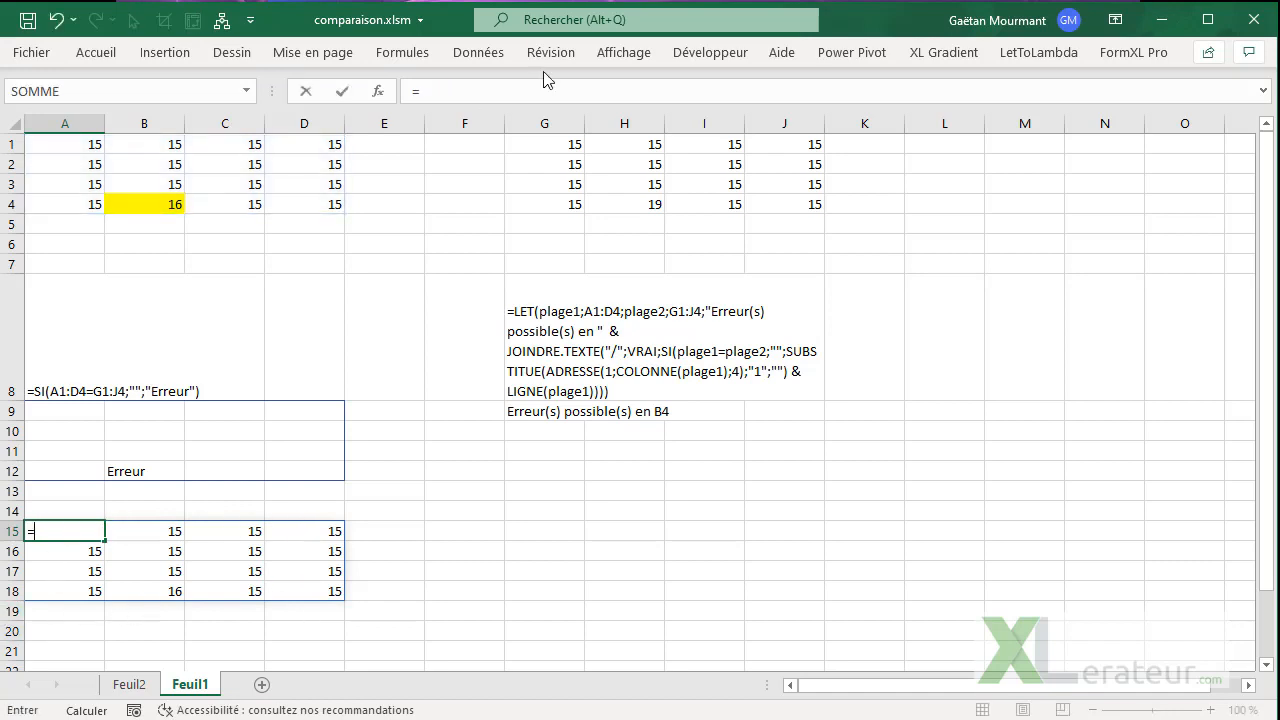
pyautogui.moveTo(554, 146); pyautogui.dragTo(773, 197)
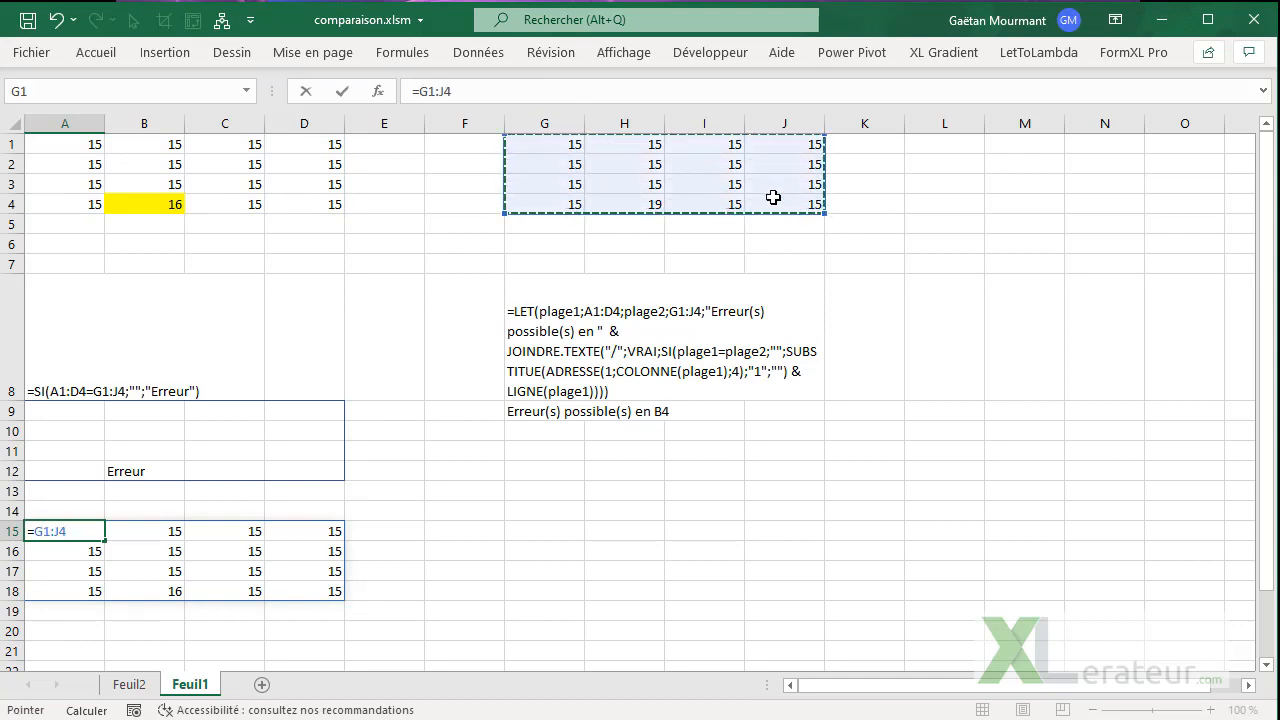
pyautogui.hotkey('ctrl', 'Return')
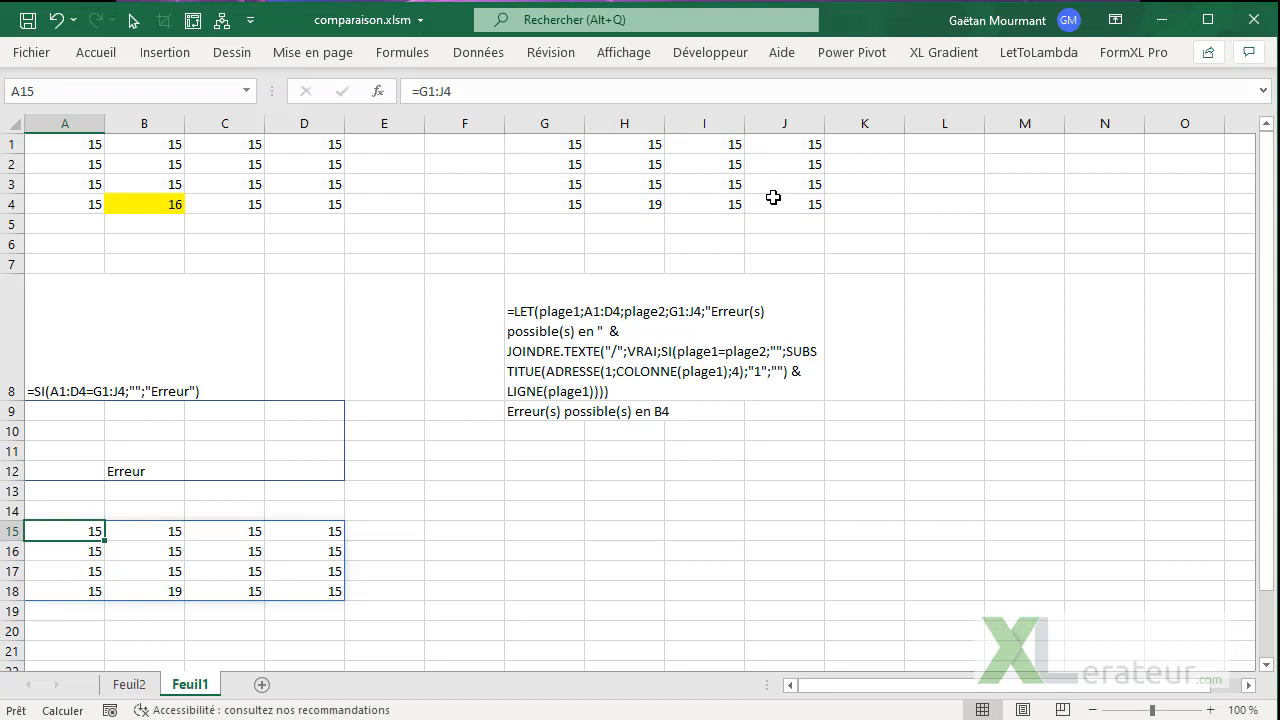
pyautogui.click(458, 94)
pyautogui.moveTo(603, 117); pyautogui.dragTo(300, 123)
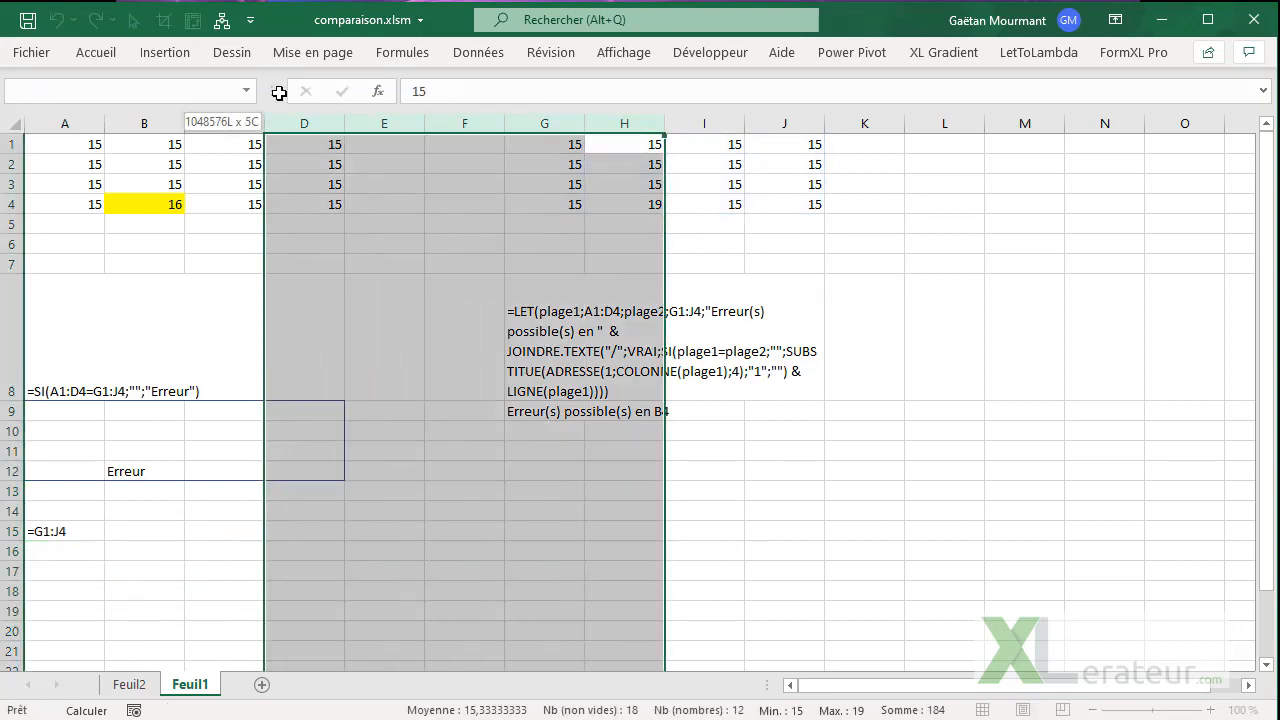
pyautogui.click(100, 533)
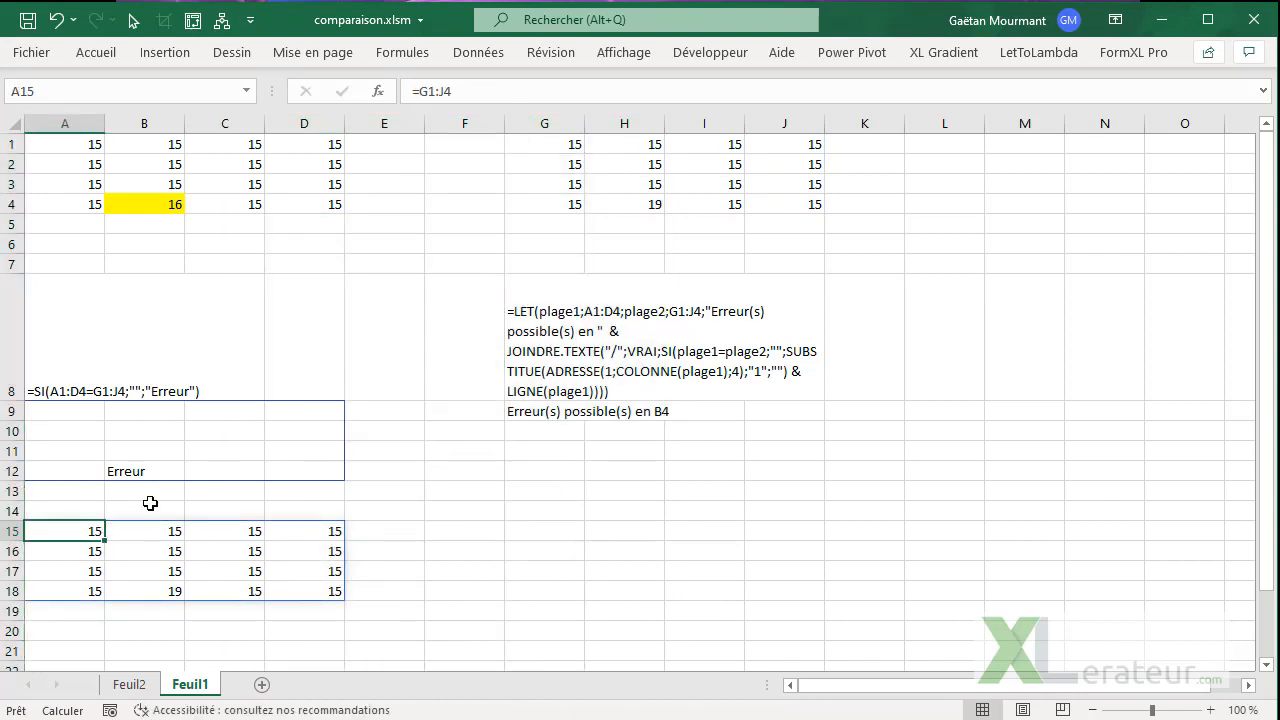
# Replace the formula in A15 with =A1:D4=G1:J4 to compare the two ranges cell by cell.
pyautogui.write('=')
pyautogui.moveTo(89, 140); pyautogui.dragTo(278, 210)
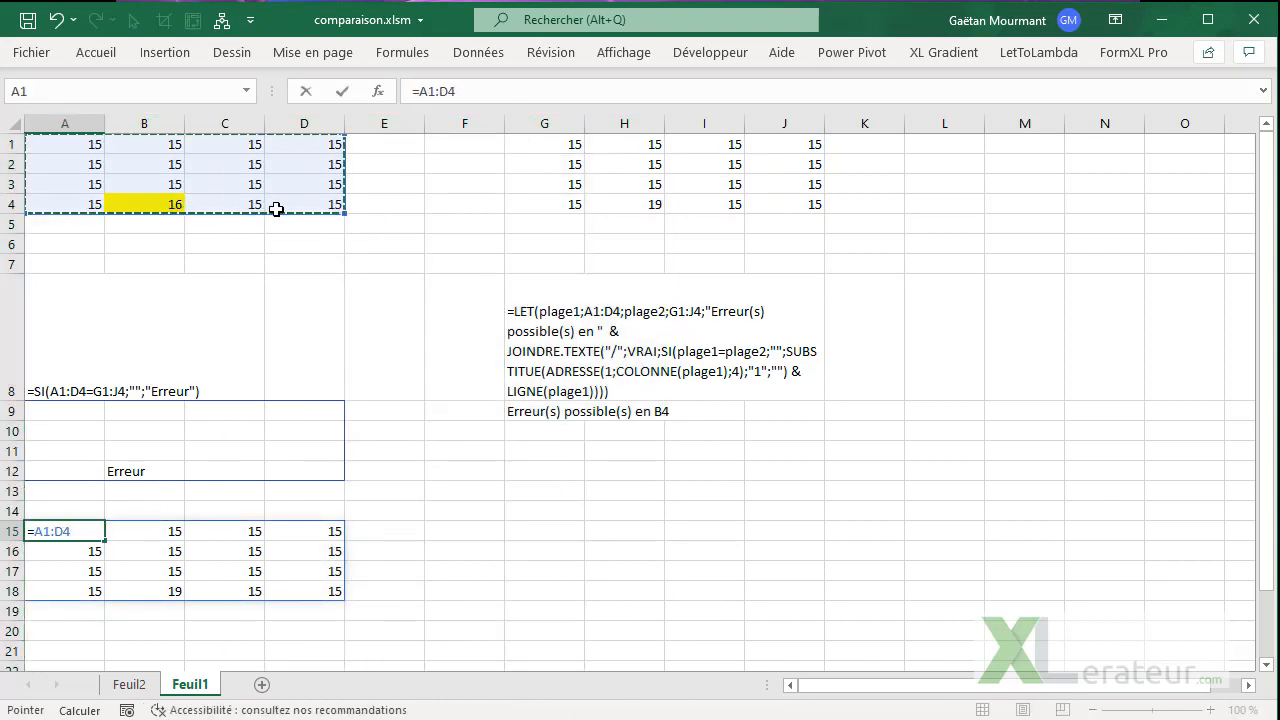
pyautogui.write('=')
pyautogui.moveTo(525, 151); pyautogui.dragTo(771, 206)
pyautogui.press('Return')
pyautogui.press('Up')
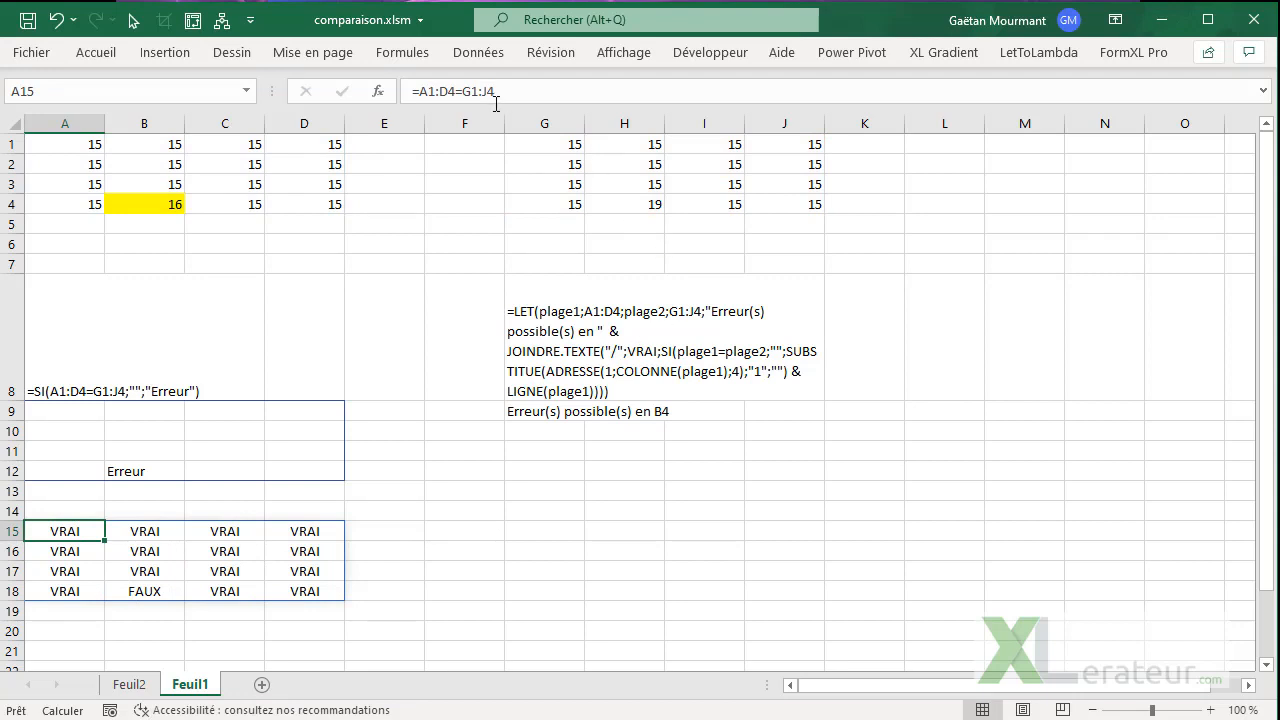
# Evaluate the A1:D4 and G1:J4 references within the A15 formula to display both as value arrays.
pyautogui.click(426, 88)
pyautogui.moveTo(420, 90); pyautogui.dragTo(453, 88)
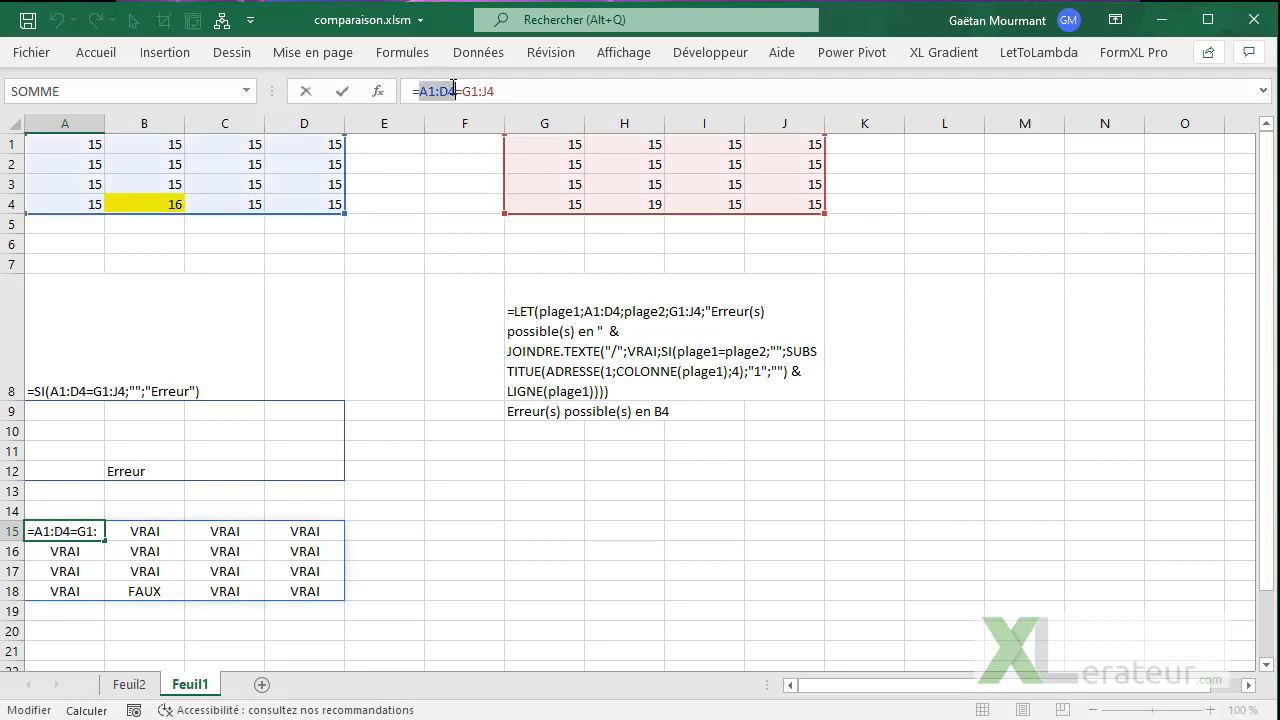
pyautogui.press('F9')
pyautogui.moveTo(720, 104); pyautogui.dragTo(763, 103)
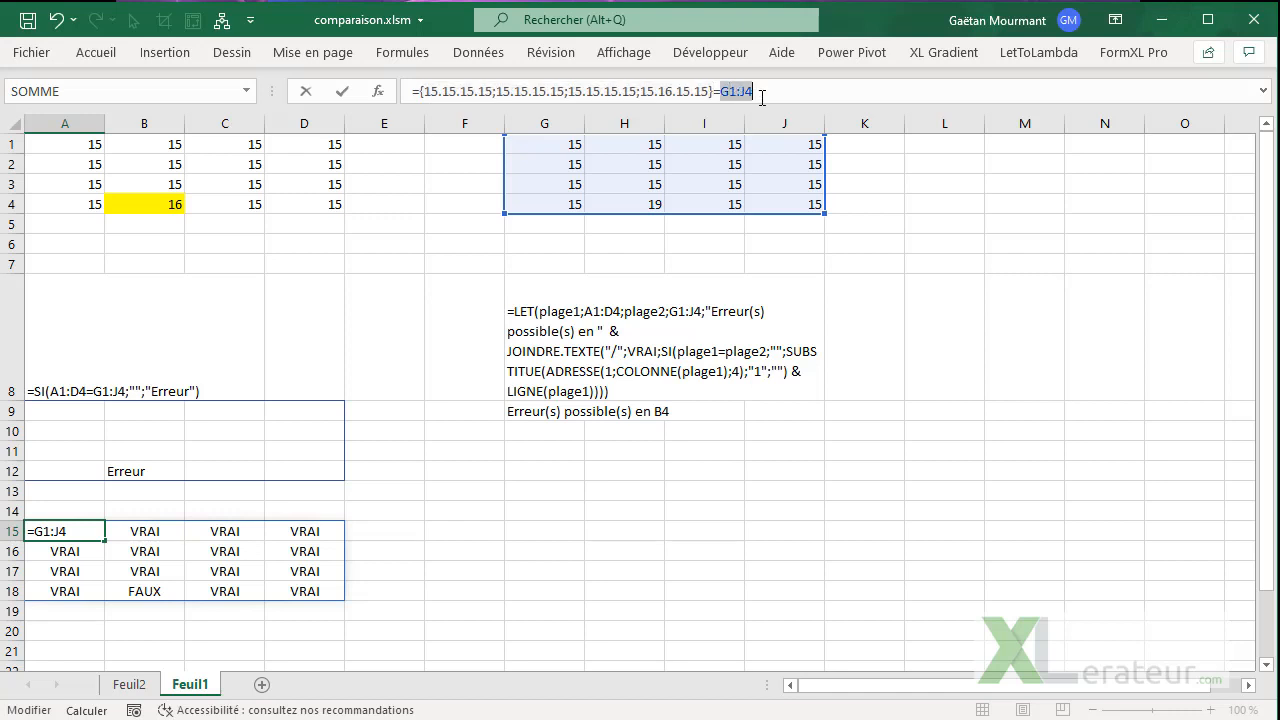
pyautogui.press('F9')
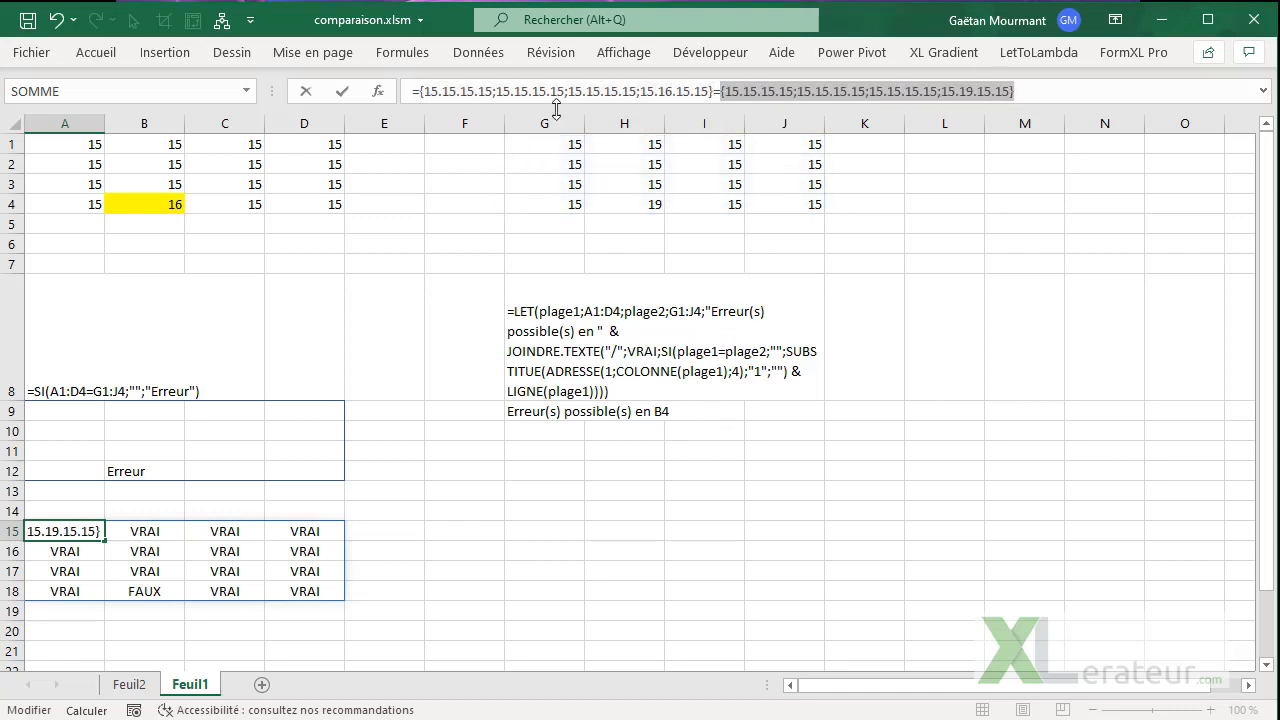
# Examine the row separator and the fourth-row values in the first evaluated array, and discard the evaluation.
pyautogui.click(438, 96)
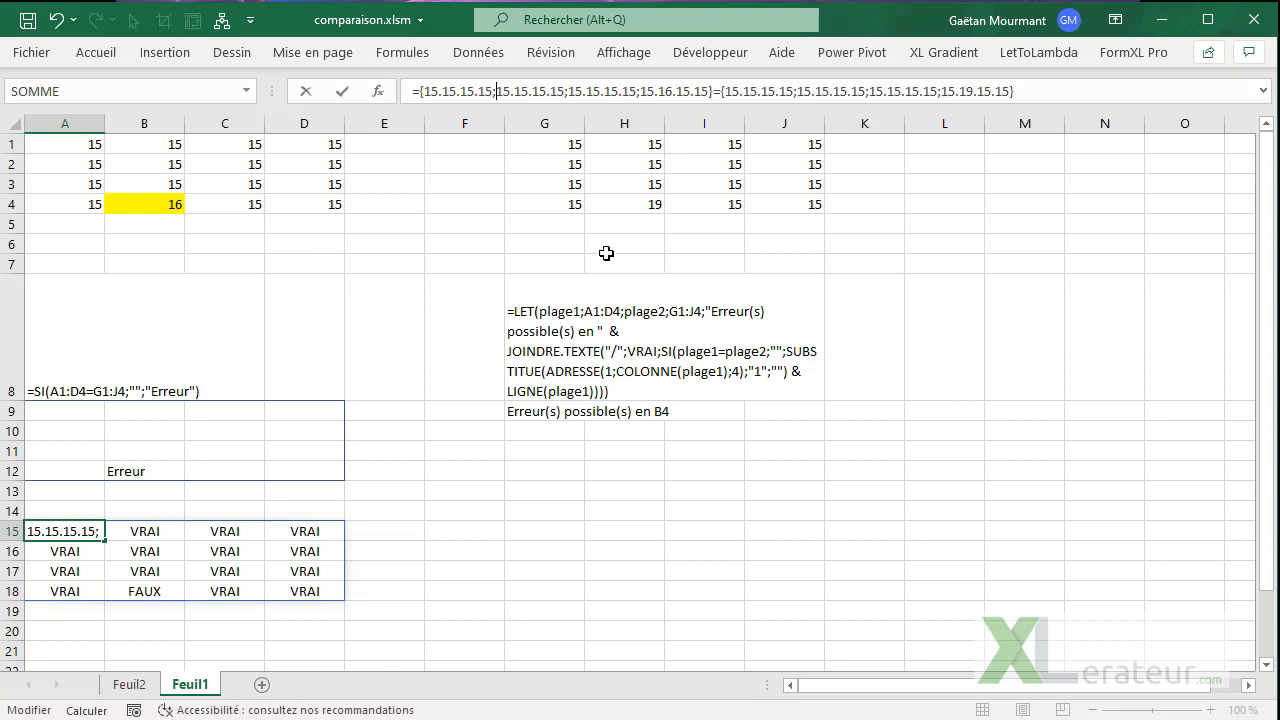
pyautogui.doubleClick(670, 90)
pyautogui.doubleClick(645, 91)
pyautogui.moveTo(660, 92); pyautogui.dragTo(678, 92)
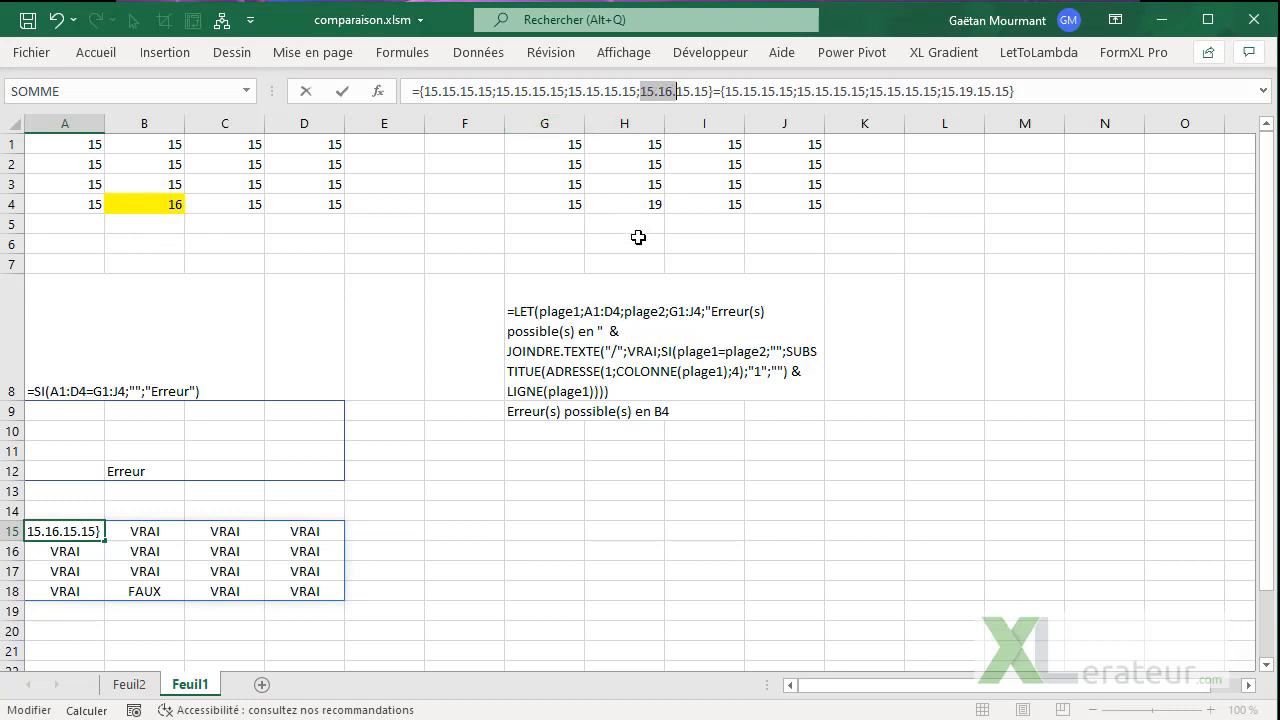
pyautogui.press('Escape')
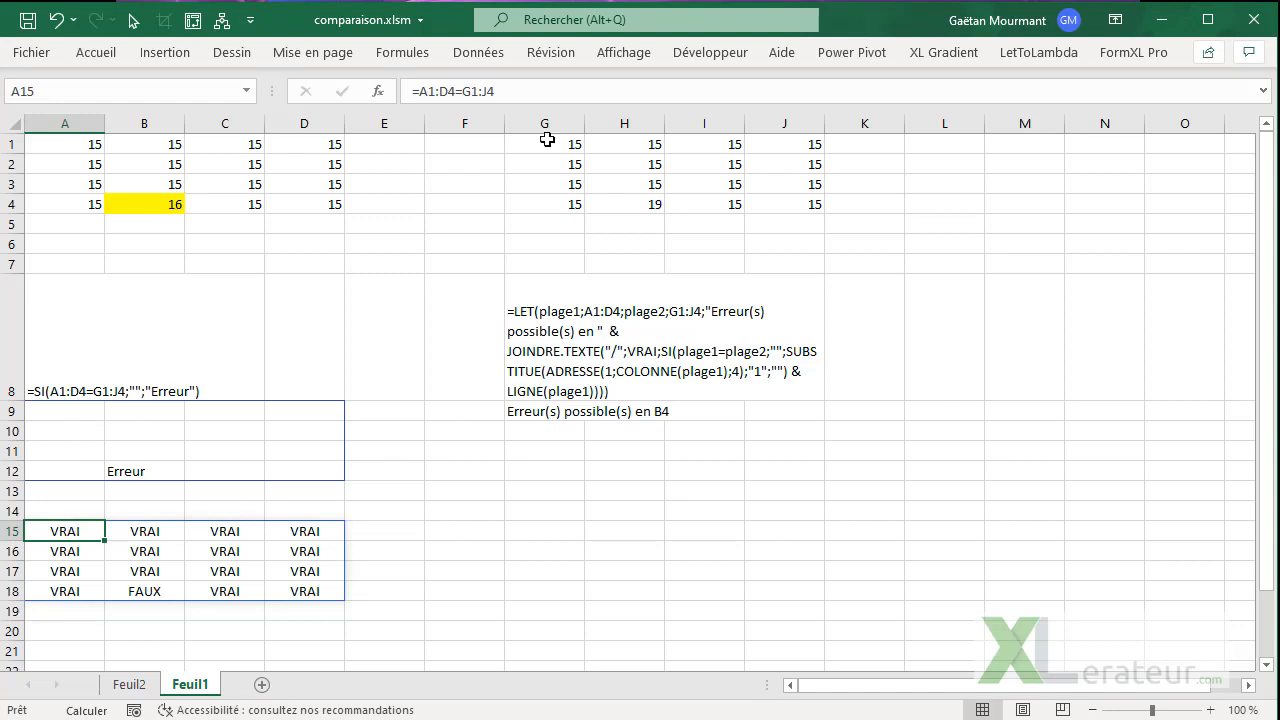
# Wrap the comparison in A15 in a SI function: =SI(A1:D4=G1:J4;"";"Erreur").
pyautogui.click(421, 91)
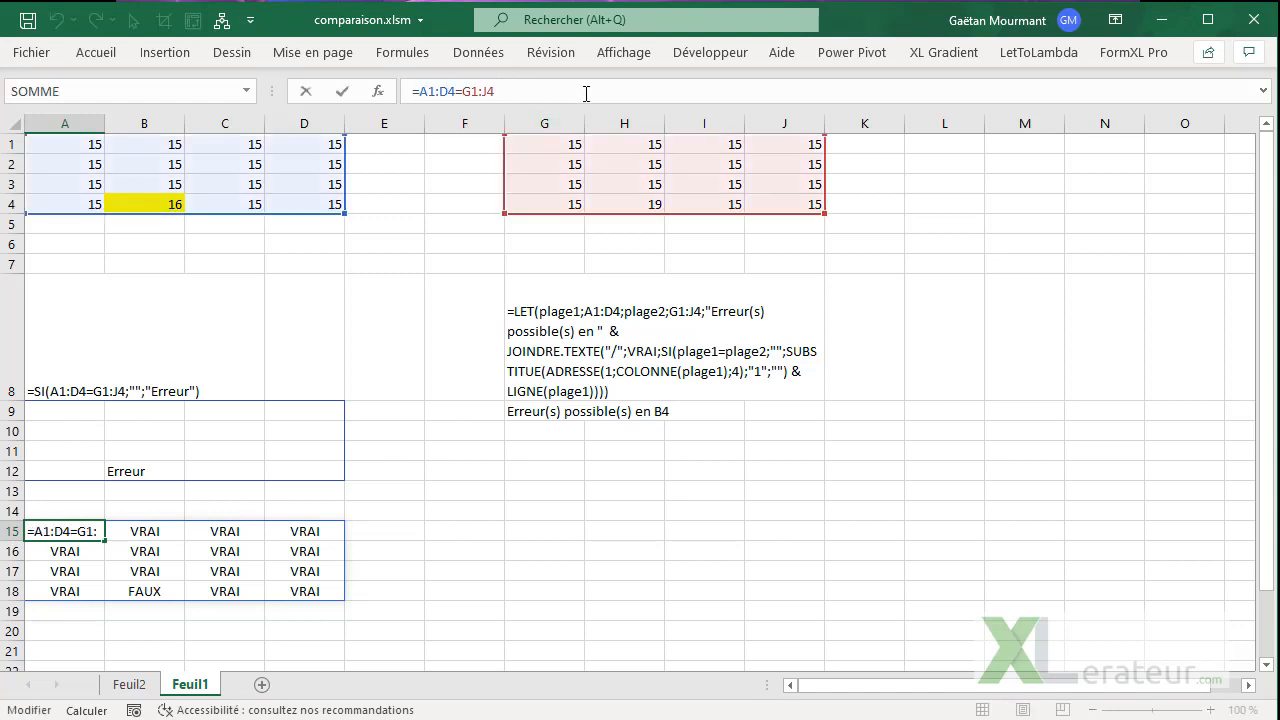
pyautogui.write('si(')
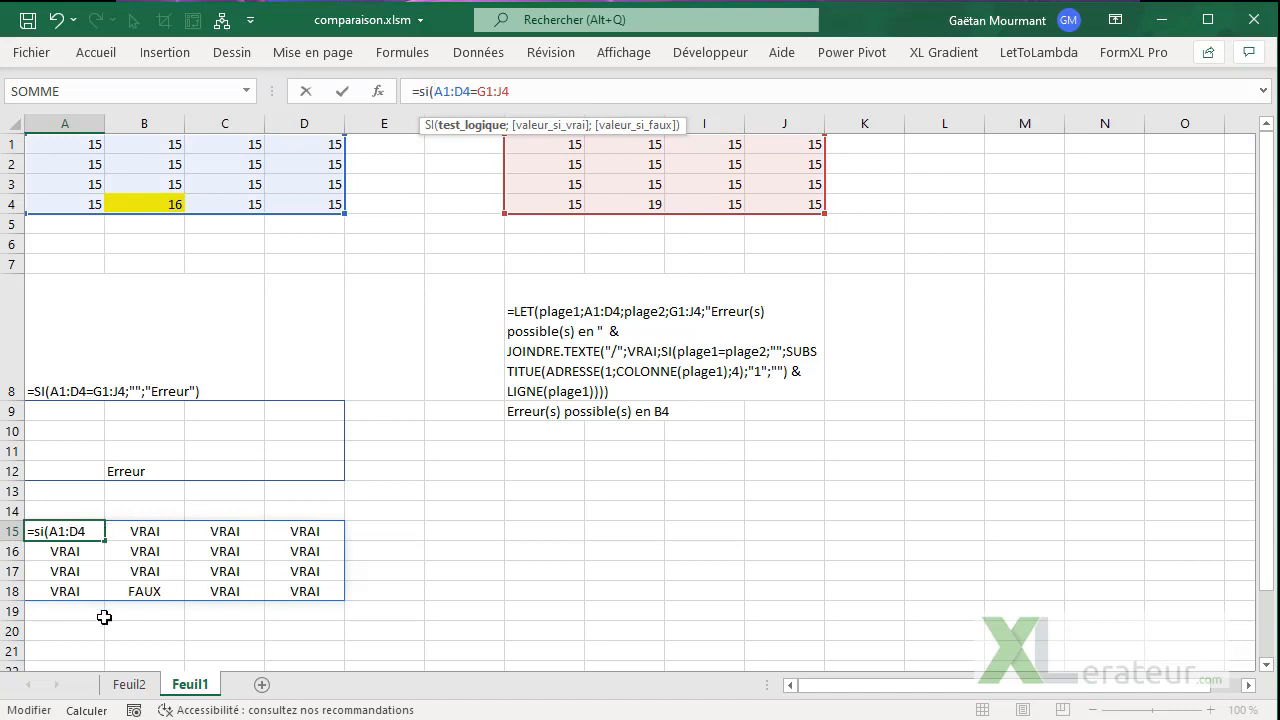
pyautogui.click(529, 93)
pyautogui.write(';"";')
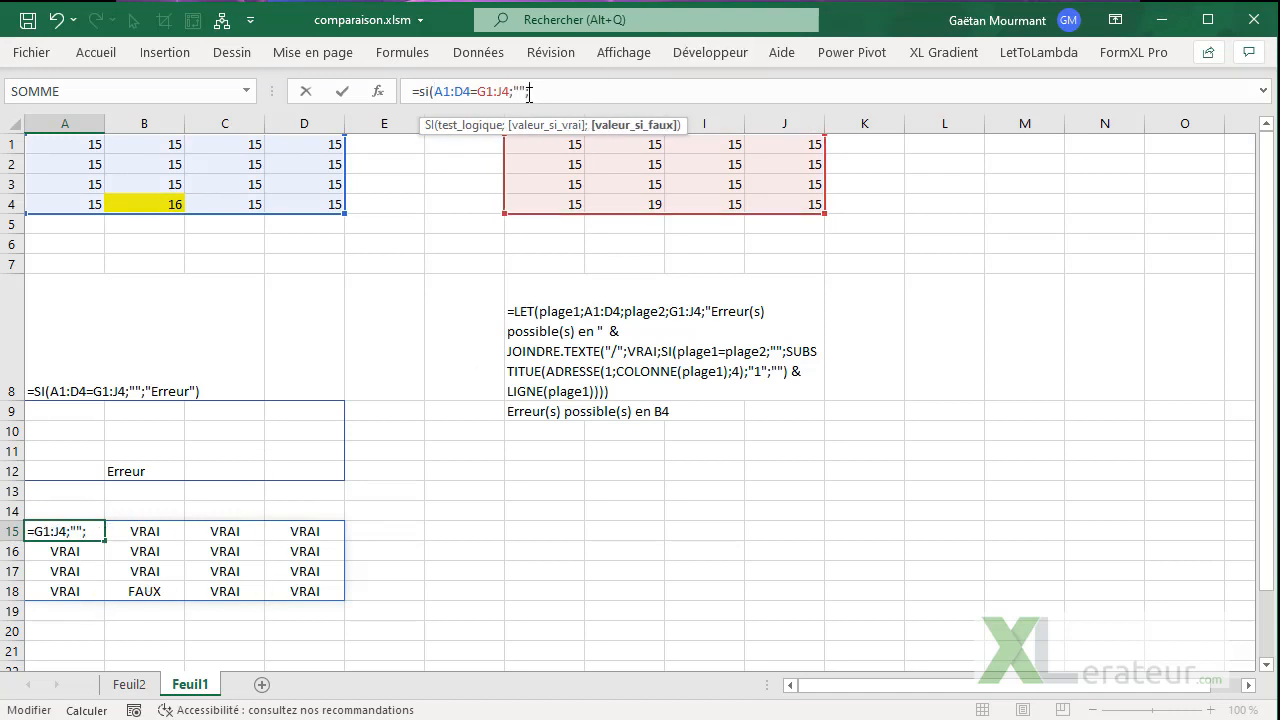
pyautogui.write('"Erreur")')
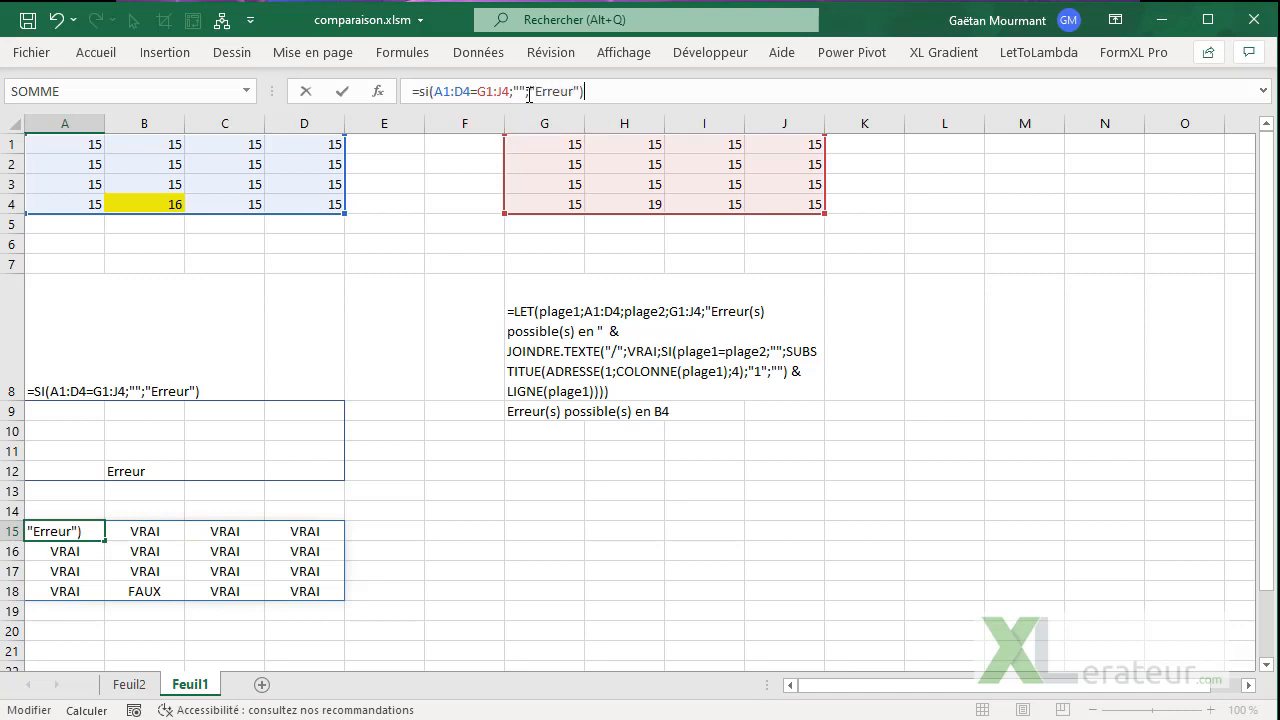
pyautogui.press('Return')
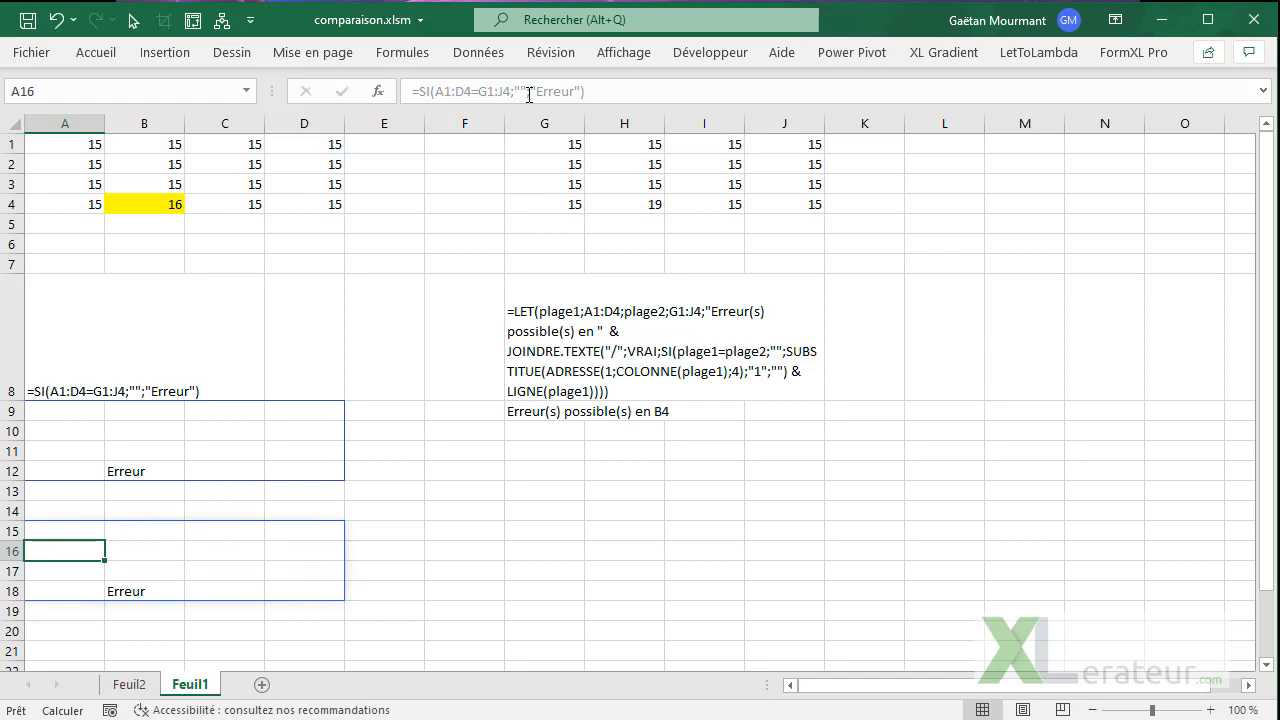
# Examine the spilled SI results from A15 and the LET formula in G9, leaving both unchanged.
pyautogui.click(55, 533)
pyautogui.click(133, 583)
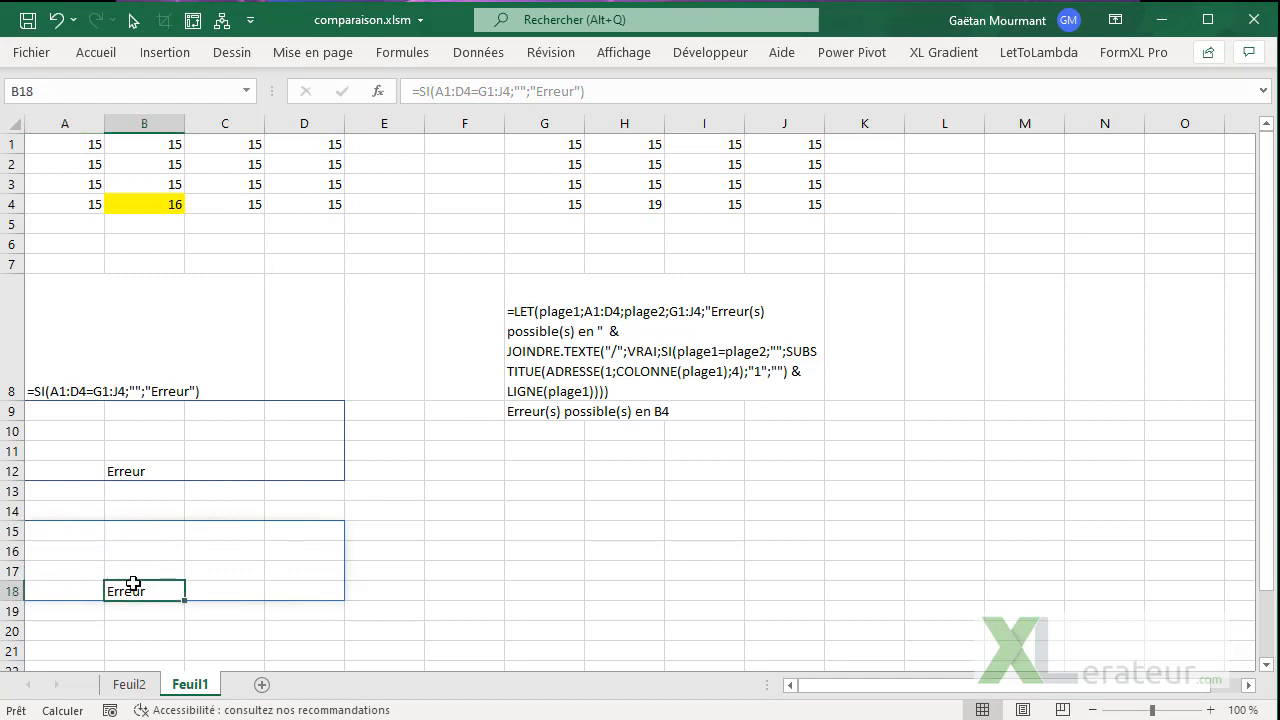
pyautogui.click(78, 538)
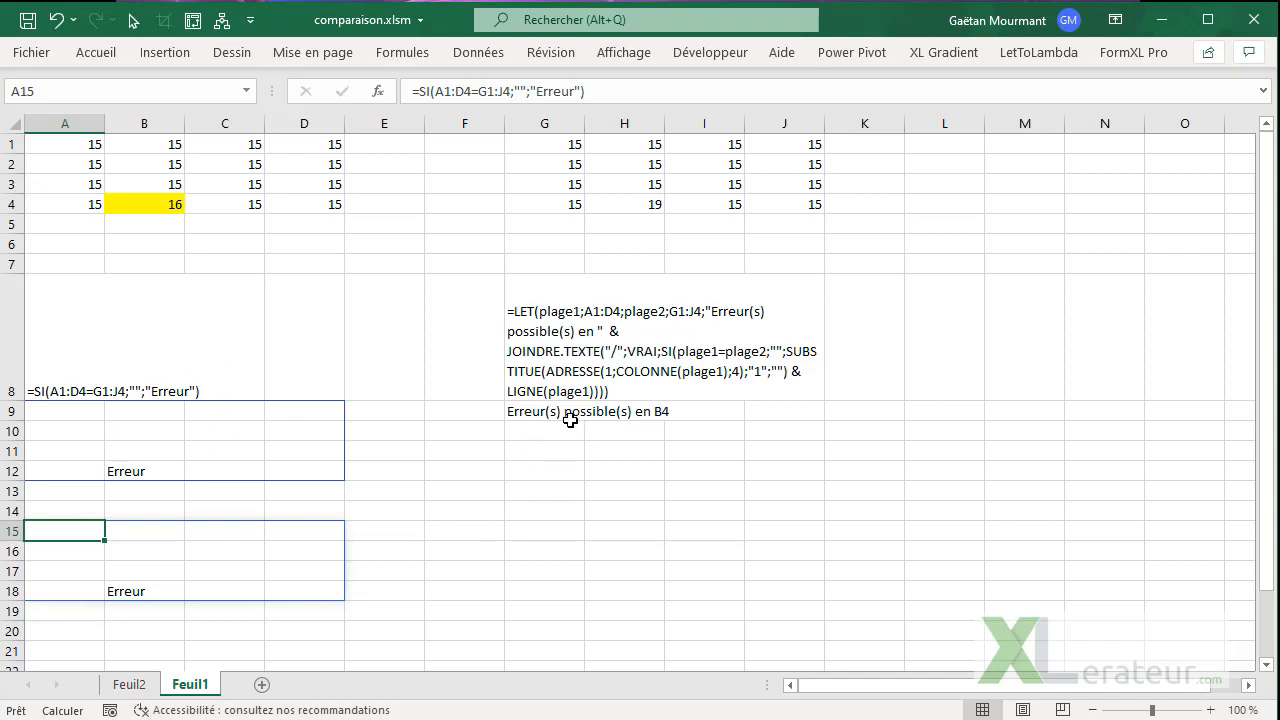
pyautogui.click(539, 512)
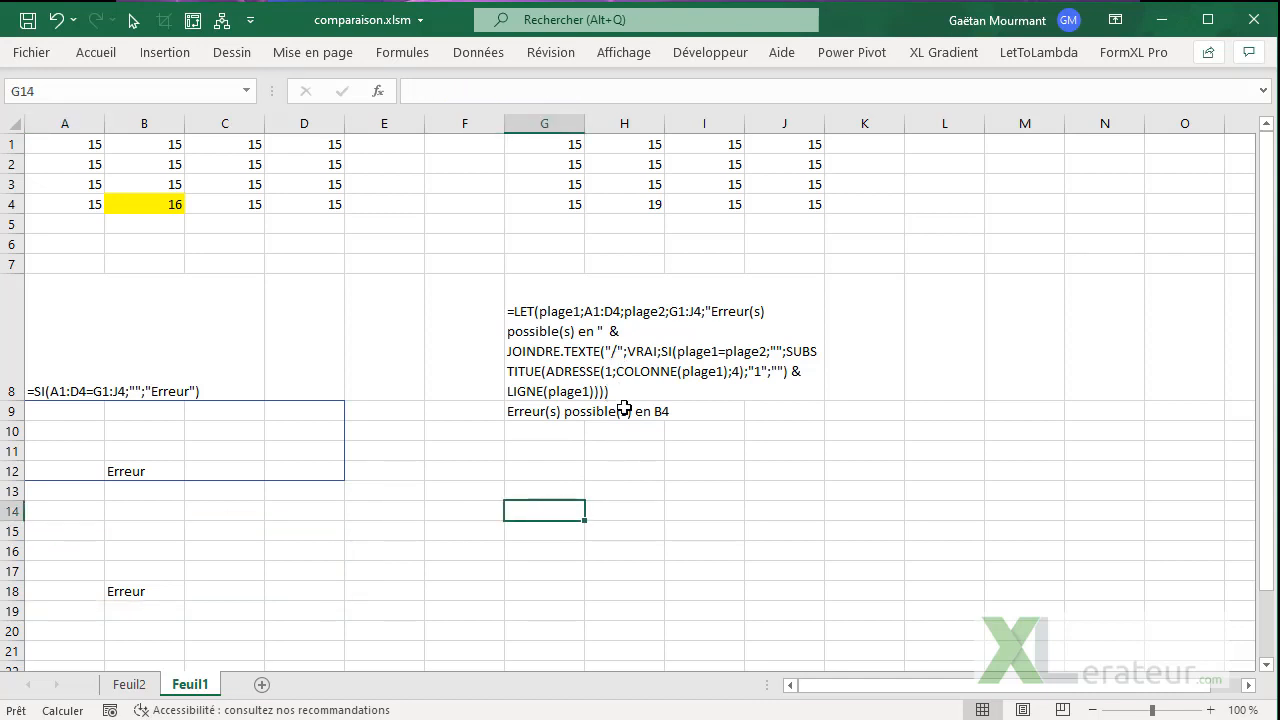
pyautogui.click(70, 512)
pyautogui.click(76, 528)
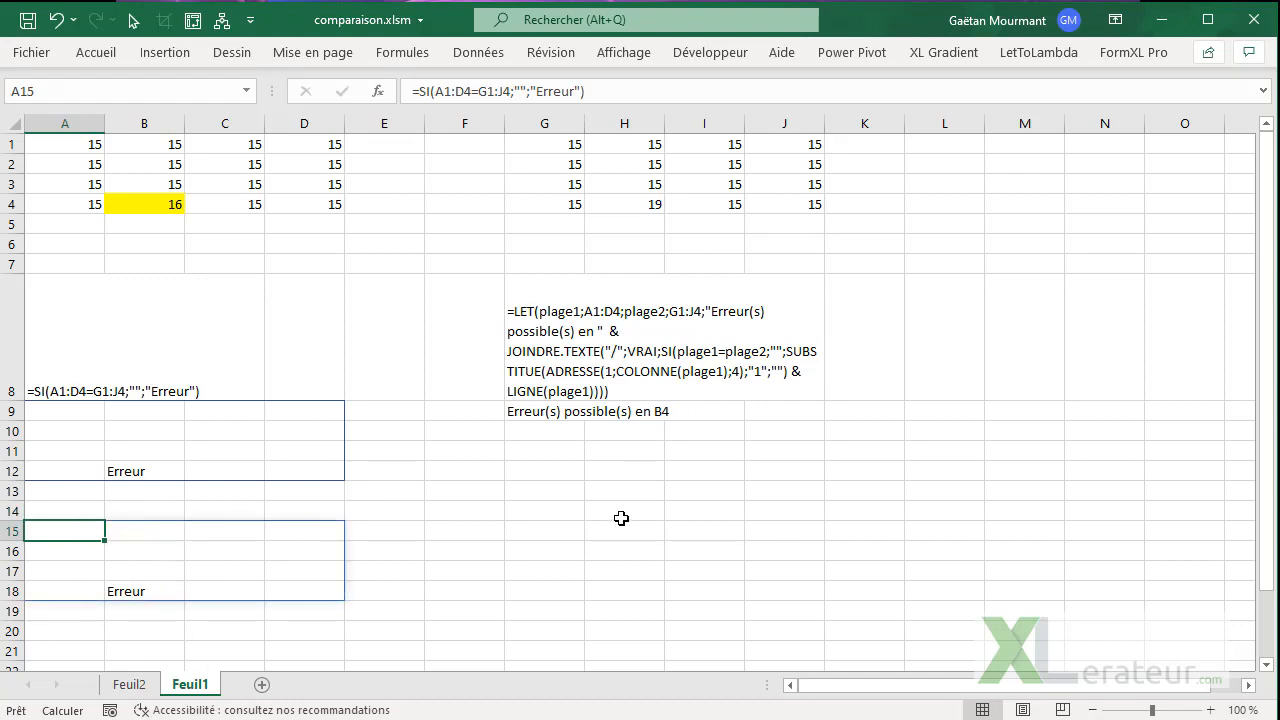
pyautogui.click(528, 413)
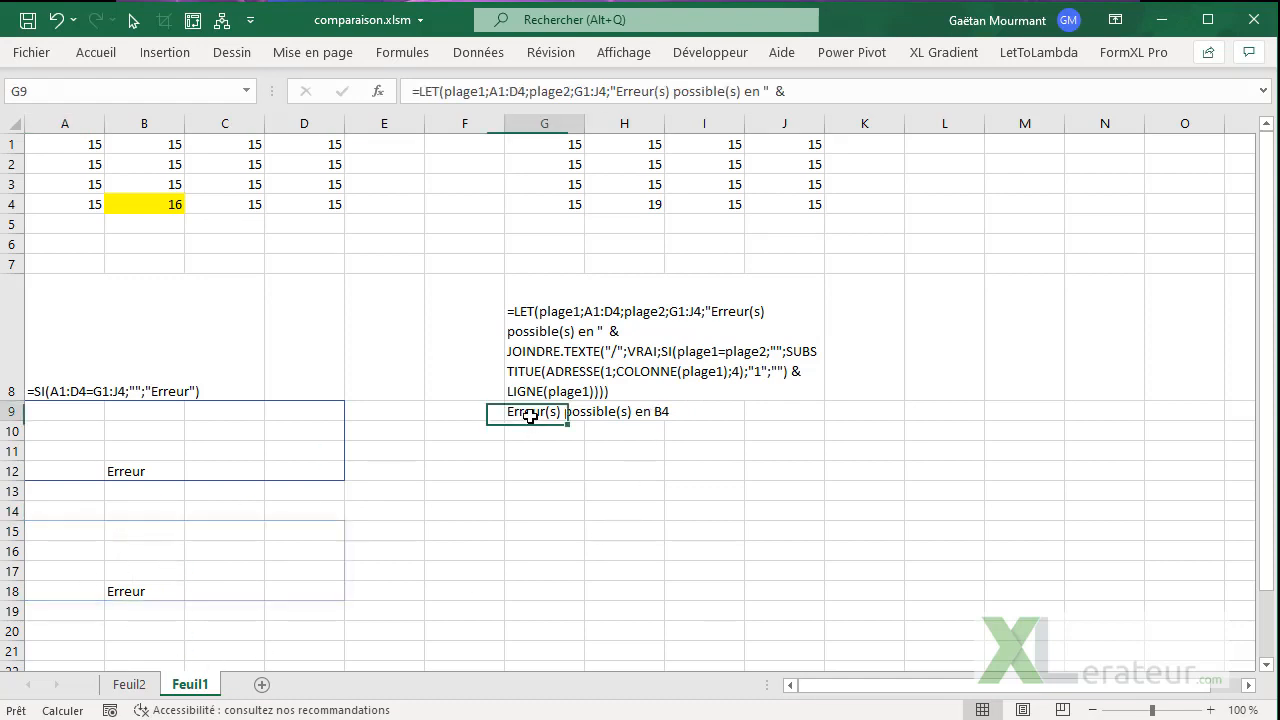
pyautogui.doubleClick(584, 416)
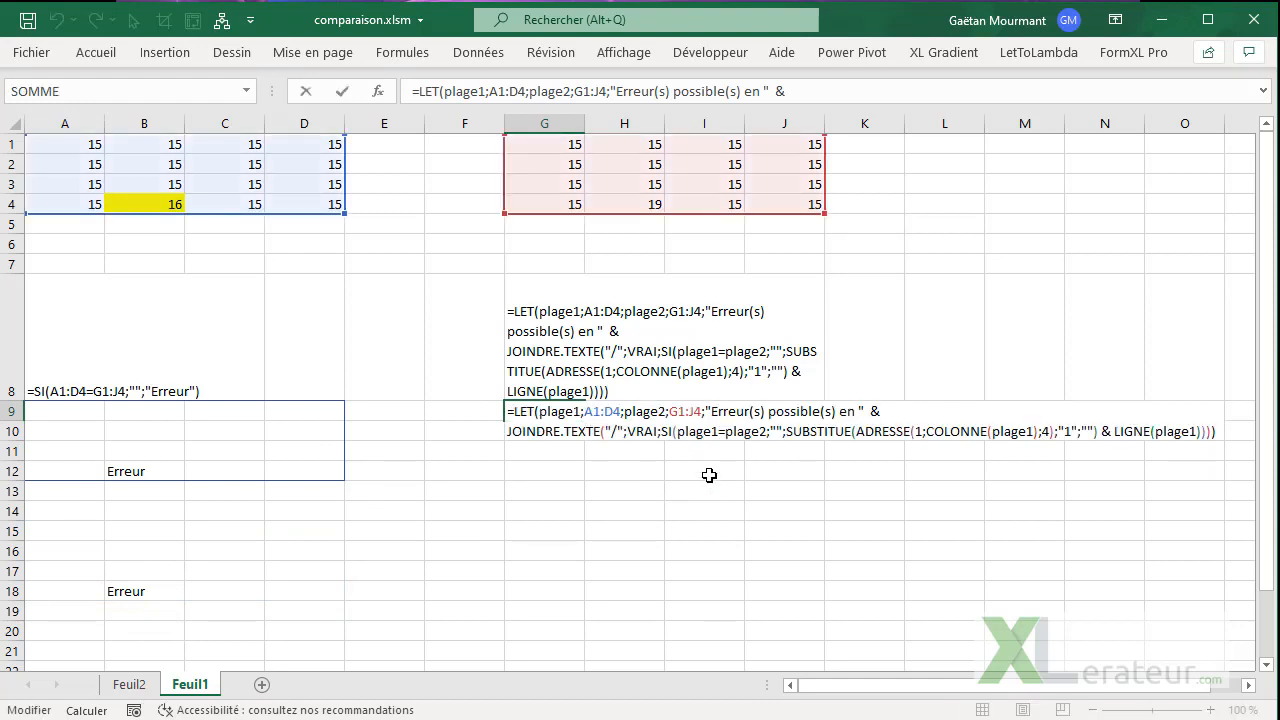
pyautogui.press('Escape')
# Wrap the SI formula in A15 in JOINDRE.TEXTE with "/" as the delimiter and VRAI to ignore empty cells.
pyautogui.click(93, 537)
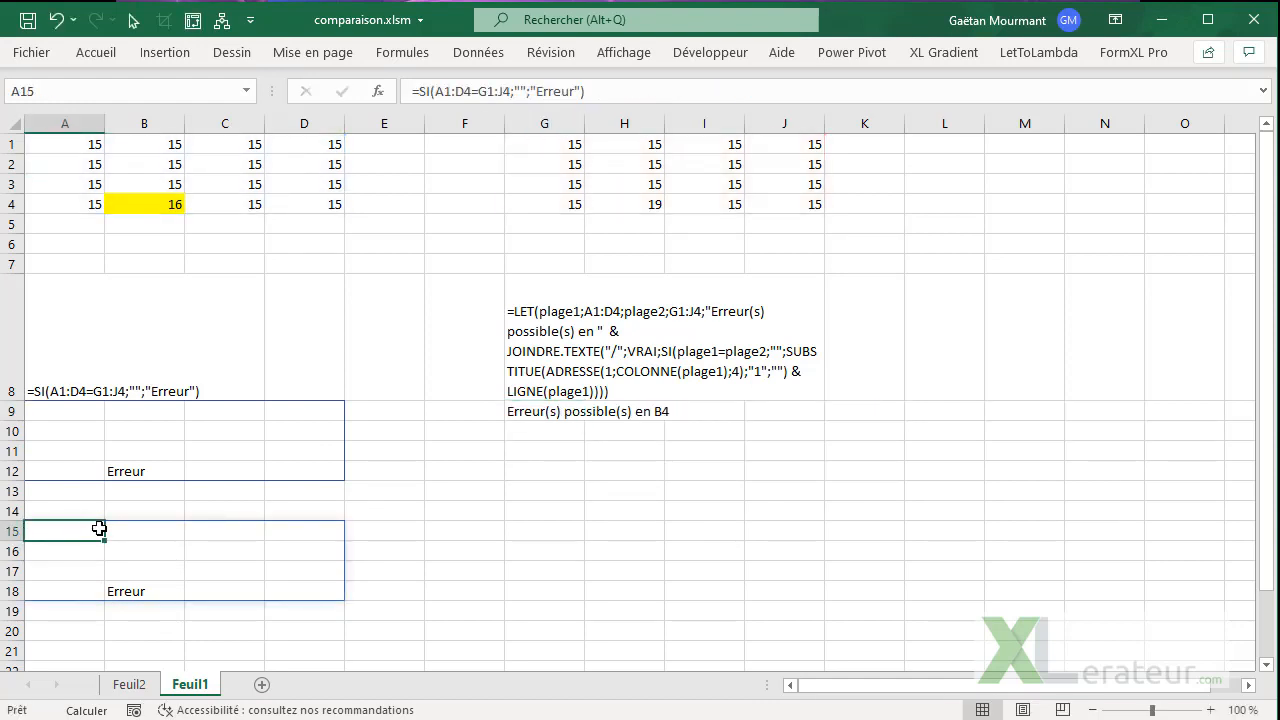
pyautogui.click(418, 91)
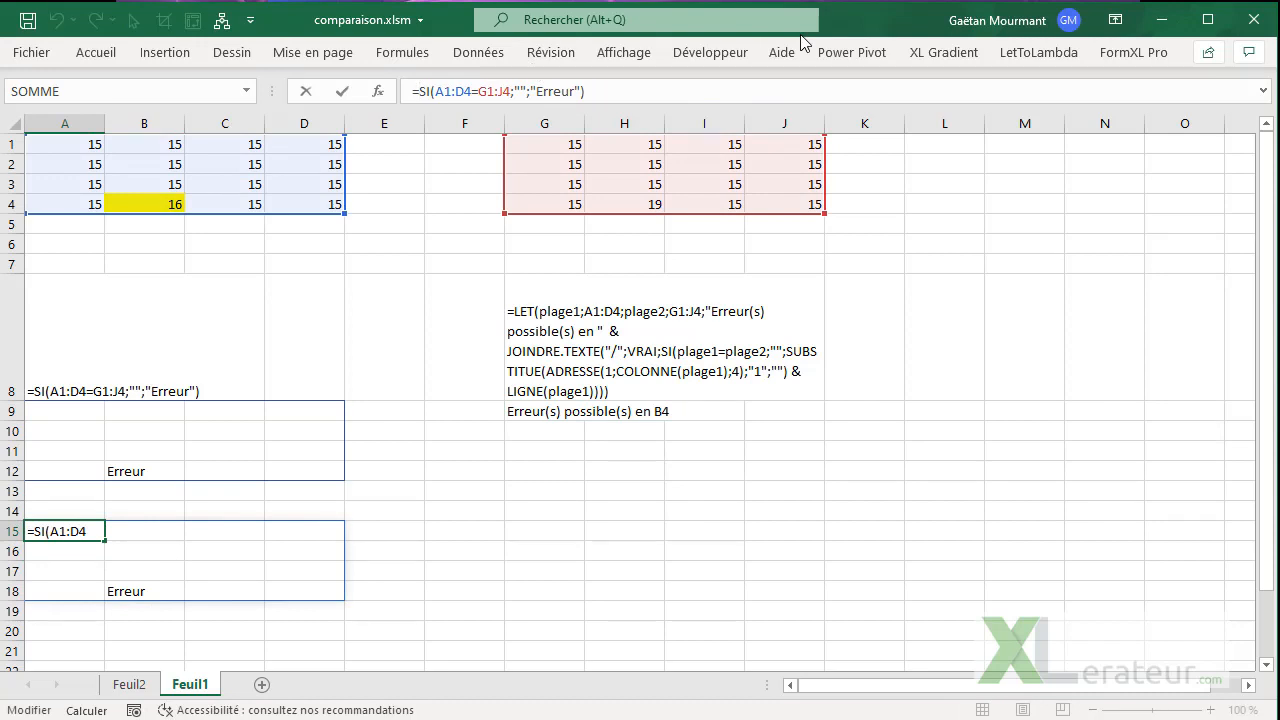
pyautogui.write('joindre')
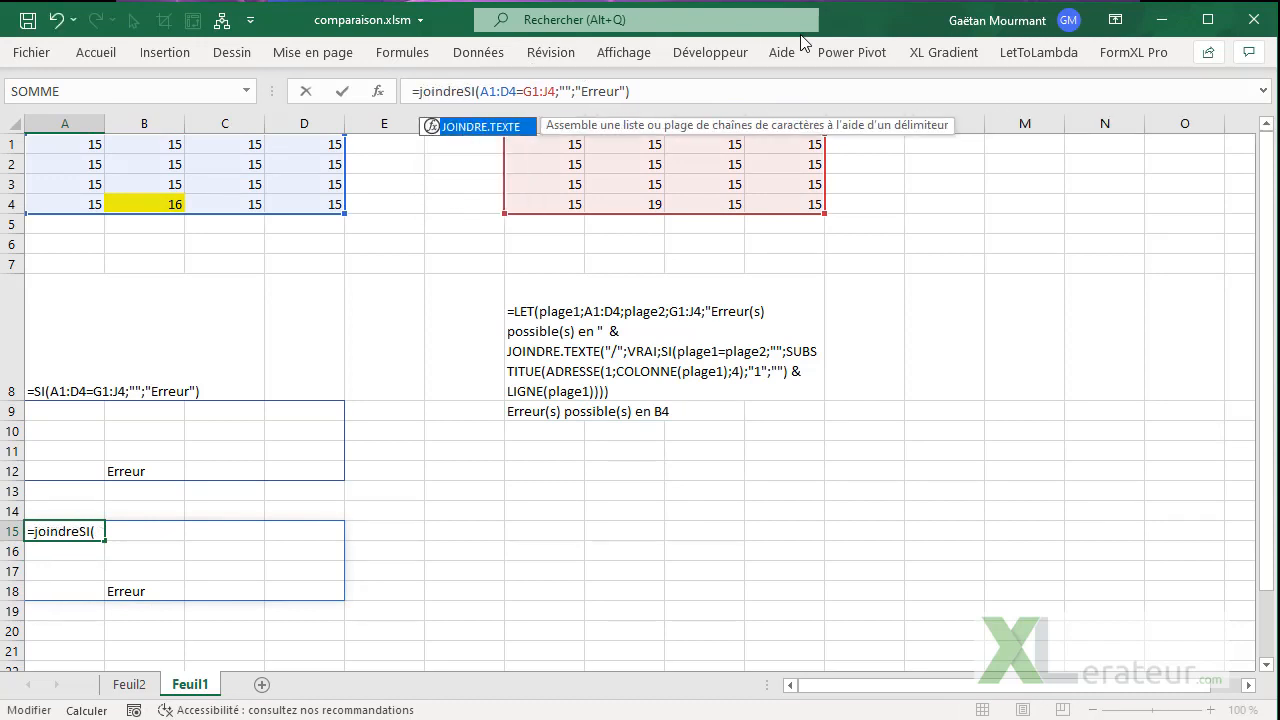
pyautogui.press('Tab')
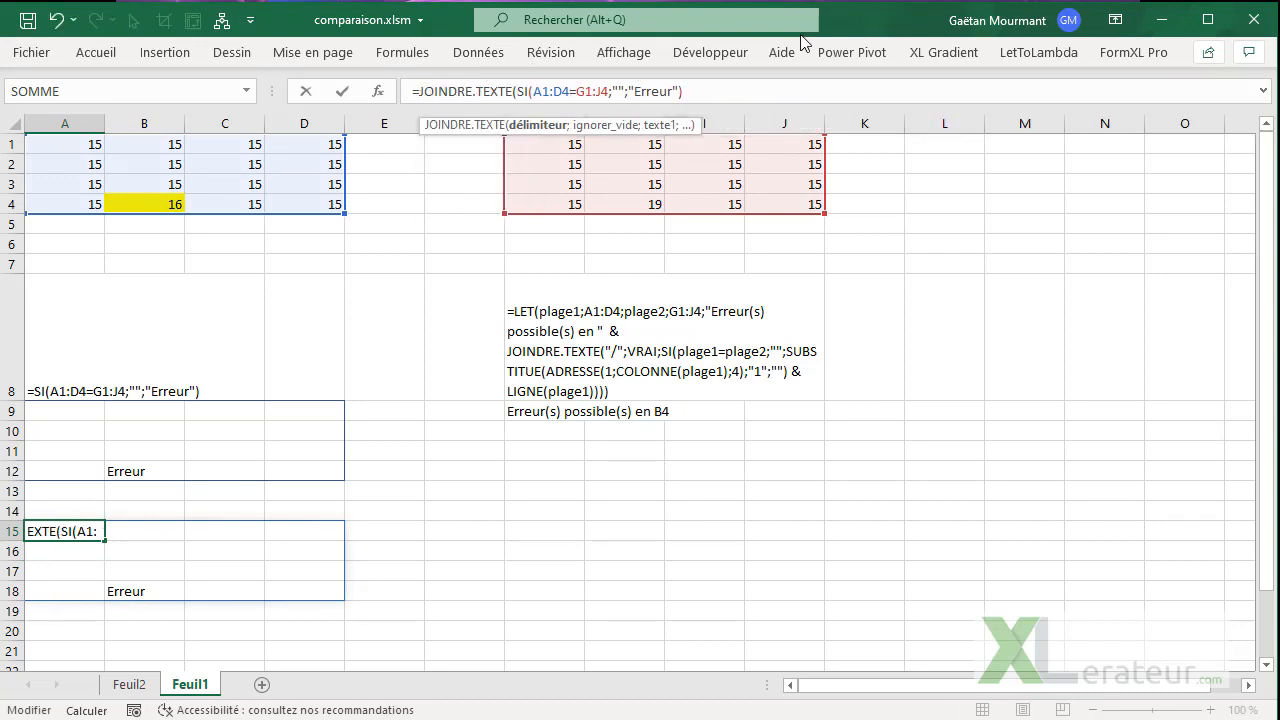
pyautogui.write('"/"')
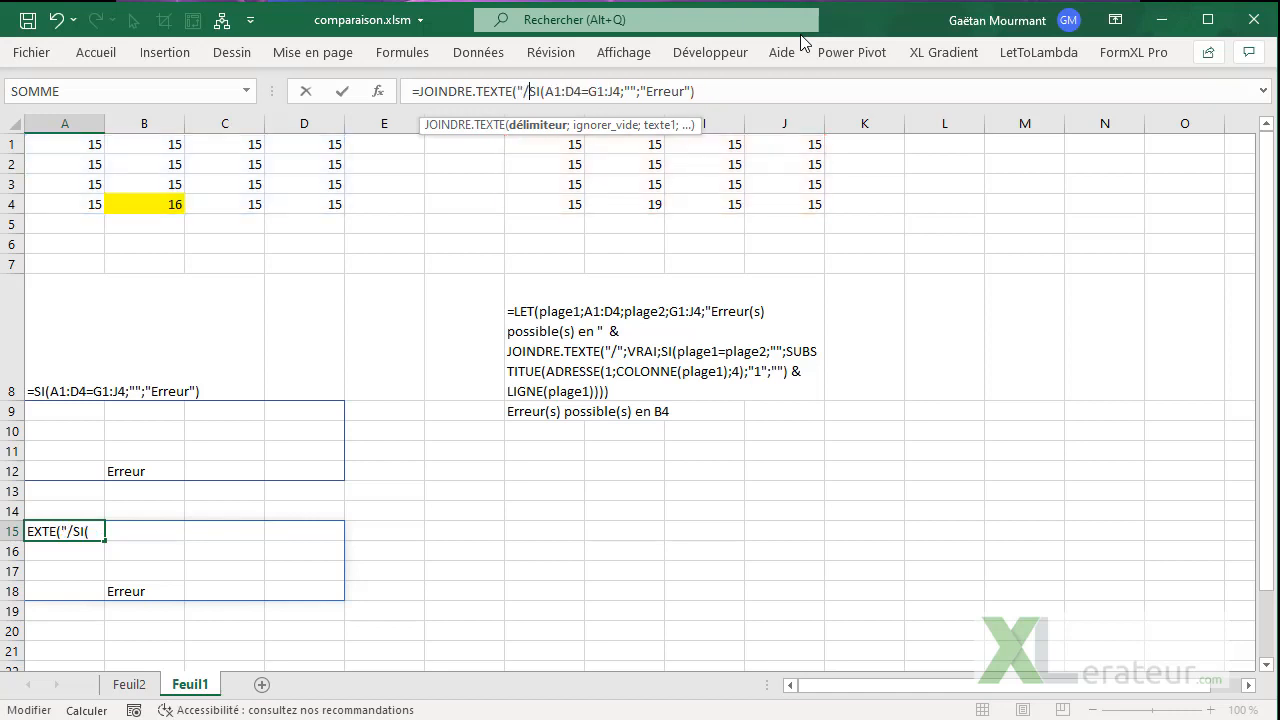
pyautogui.write(';')
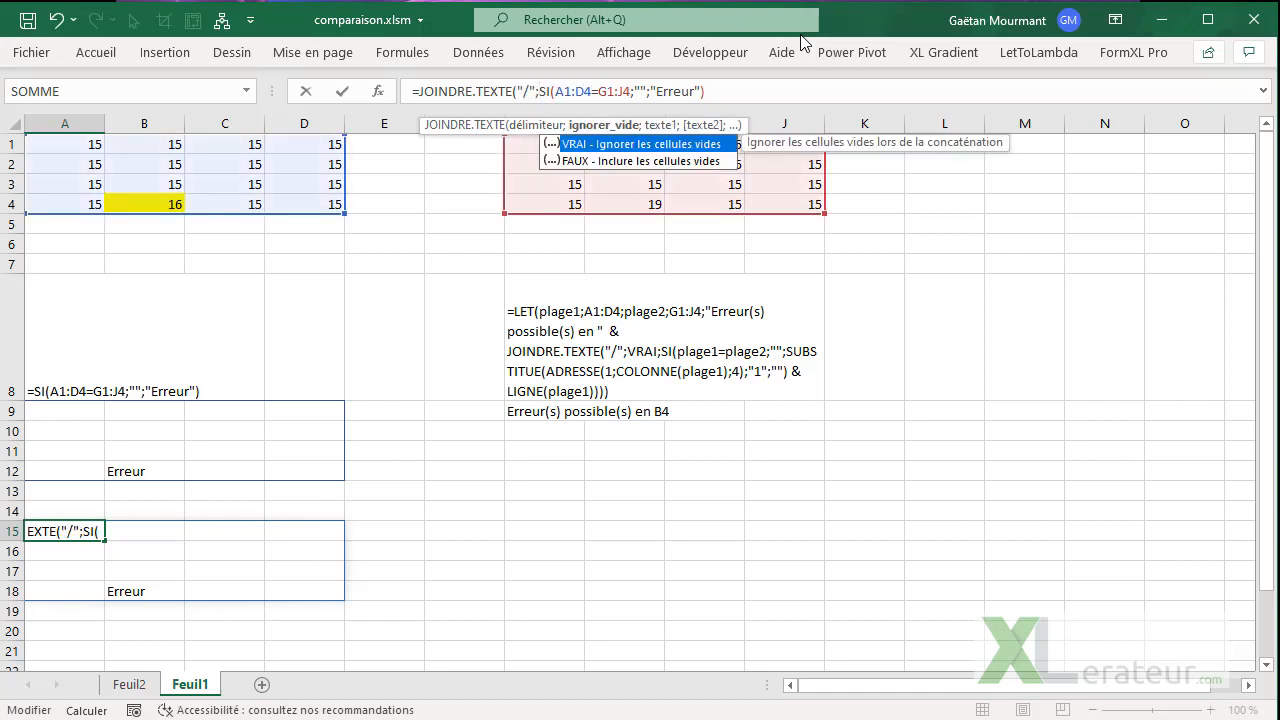
pyautogui.press('Tab')
pyautogui.write(';')
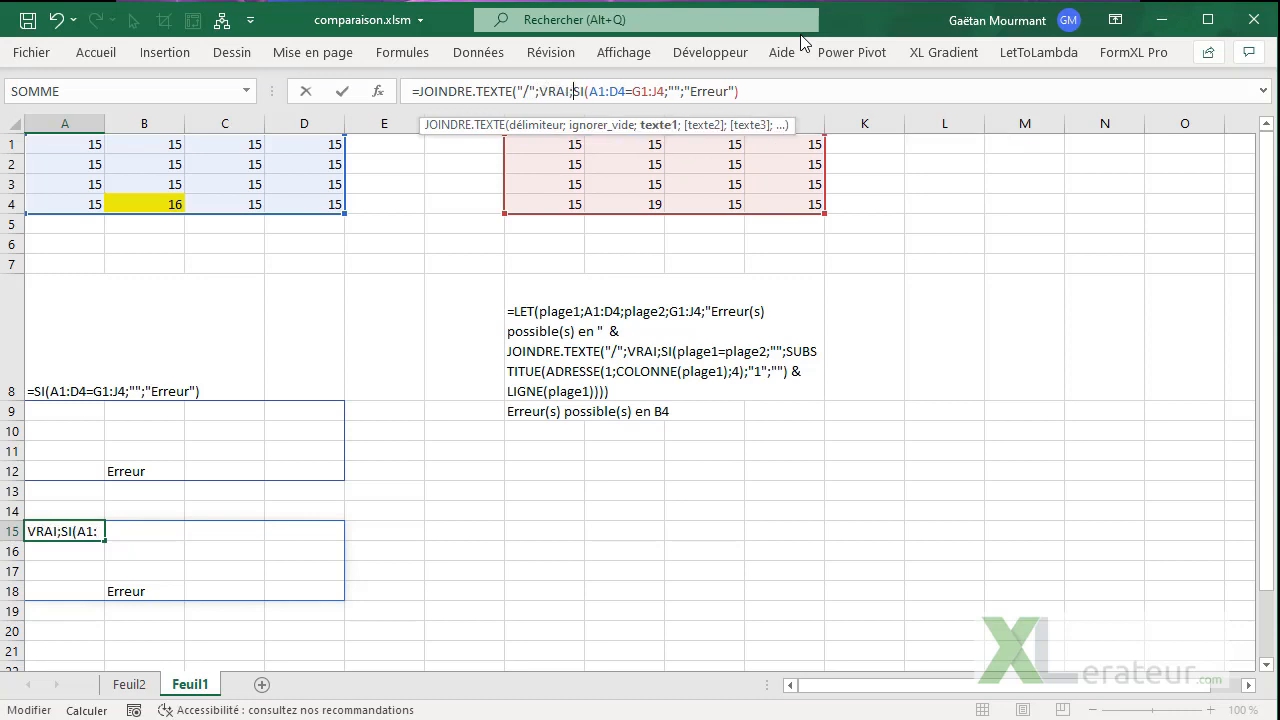
pyautogui.press('Left')
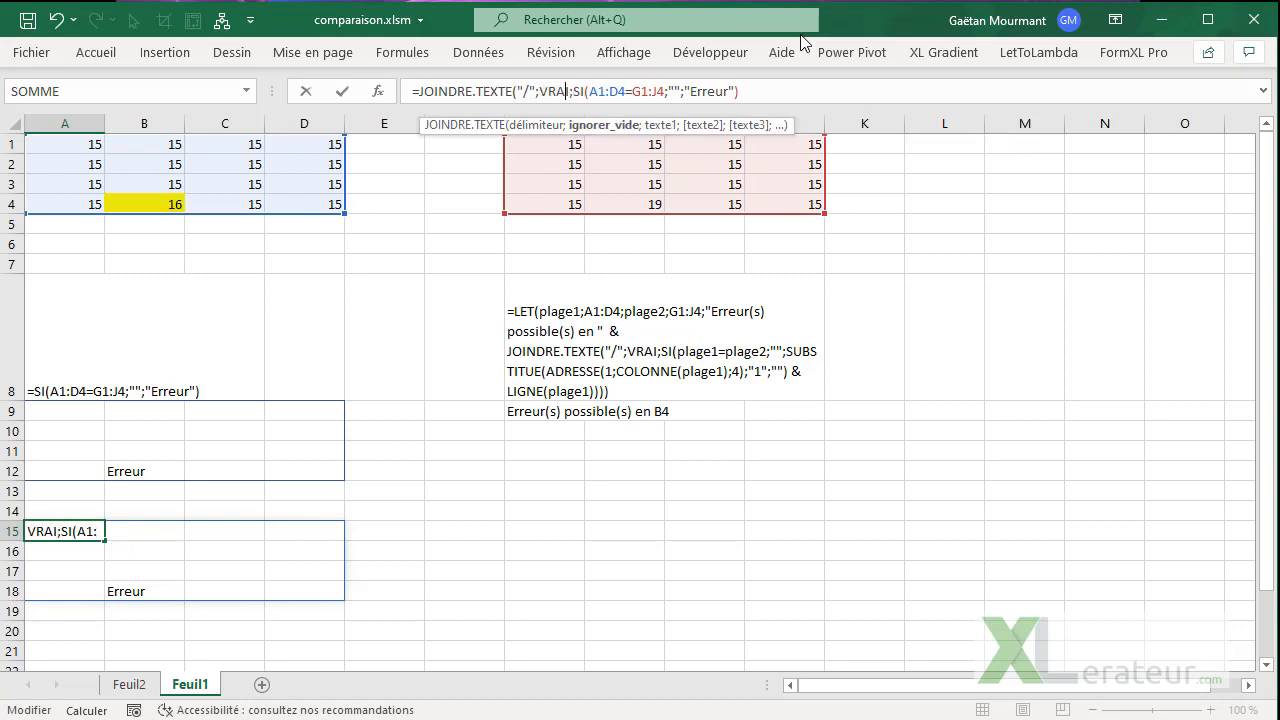
pyautogui.press('End')
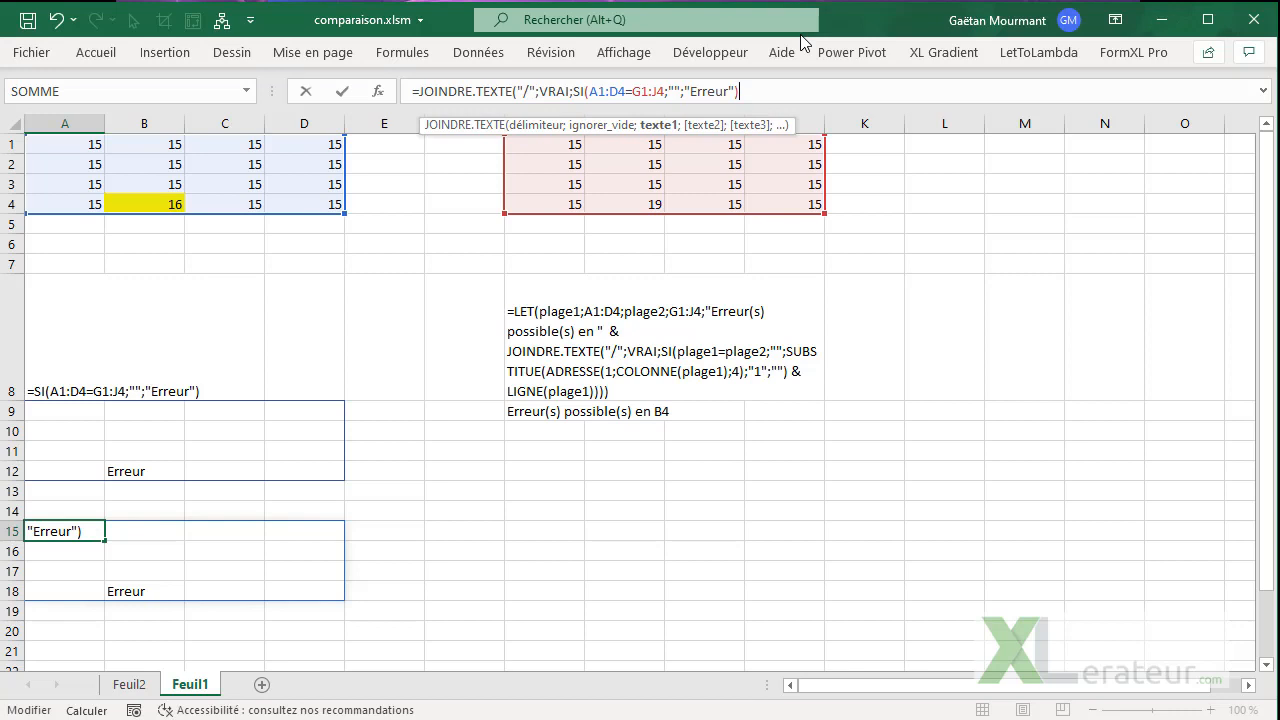
pyautogui.hotkey('ctrl', 'Return')
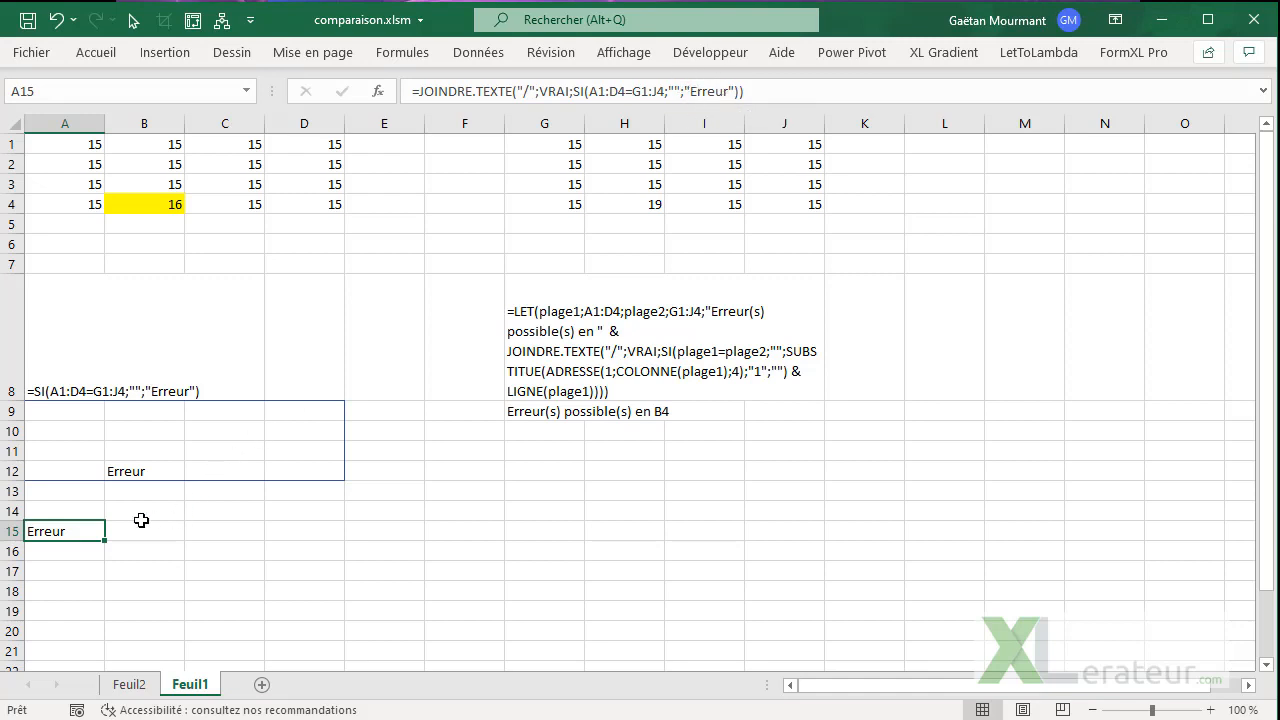
# Replace "Erreur" in the A15 formula with COLONNE(A1:D4)&"-"&LIGNE(A1:D4).
pyautogui.doubleClick(720, 92)
pyautogui.write('colonne(')
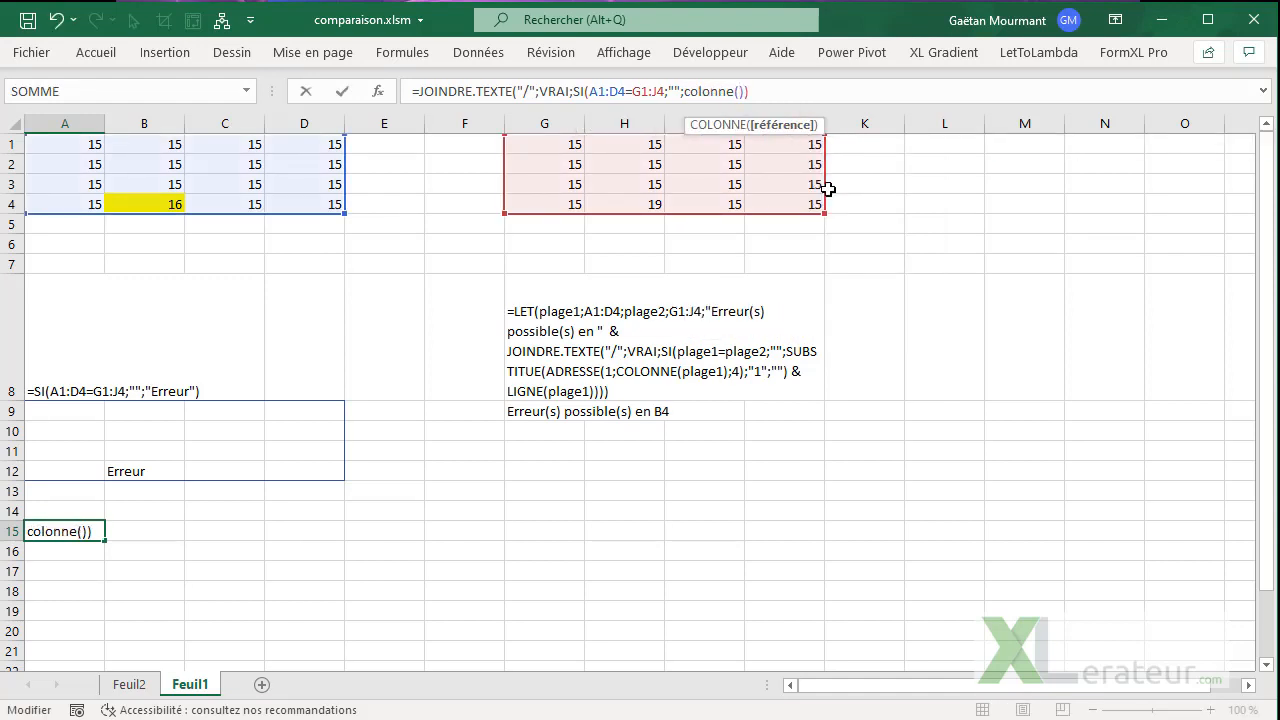
pyautogui.moveTo(88, 150); pyautogui.dragTo(303, 198)
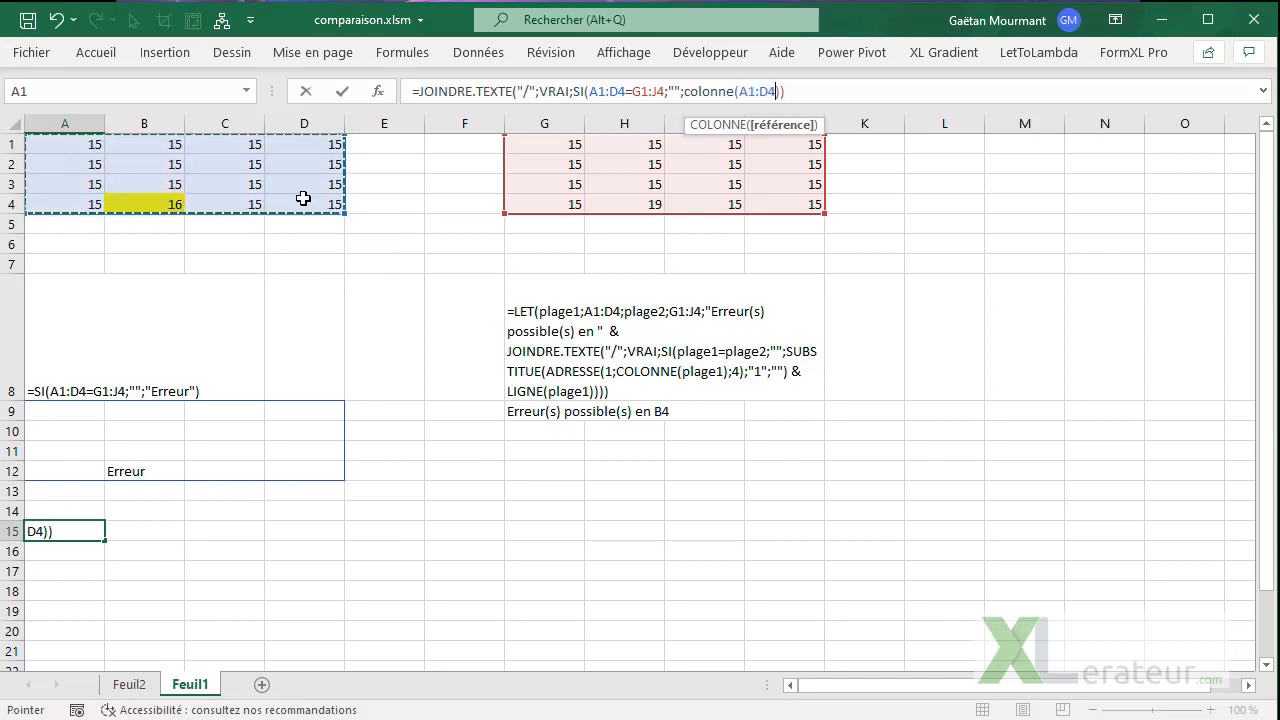
pyautogui.write(')')
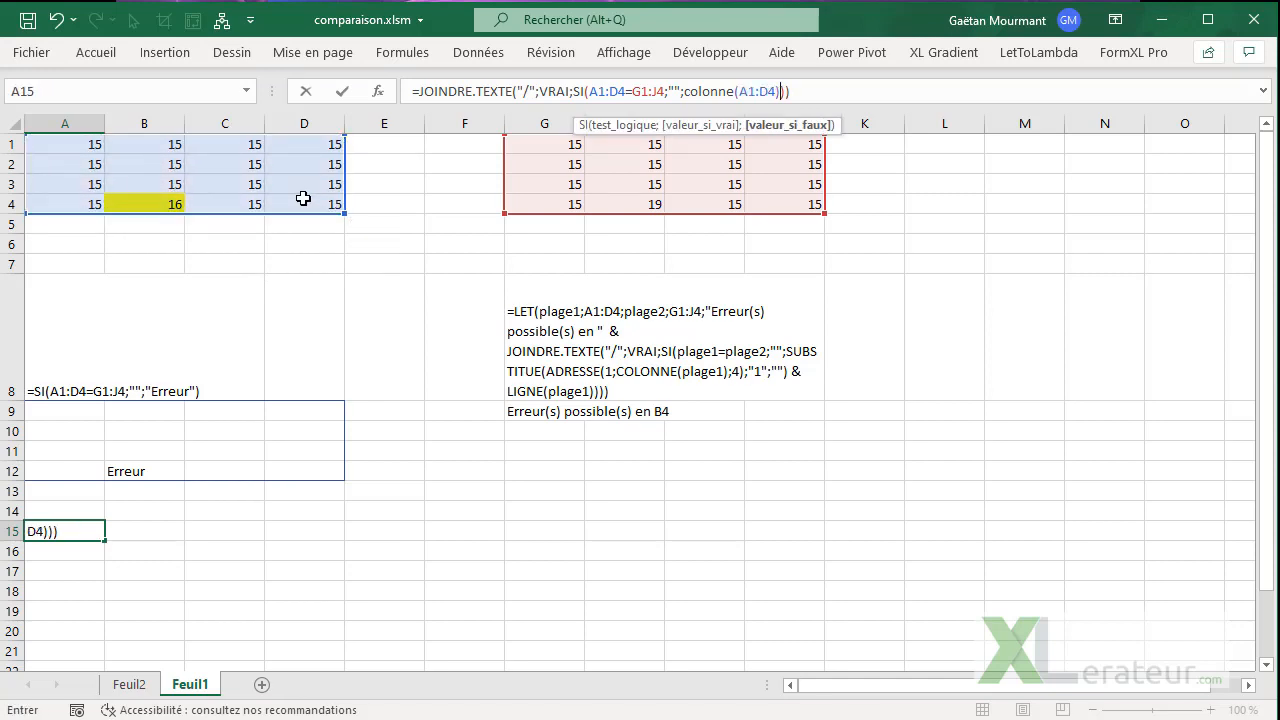
pyautogui.write('&"-"&ligne(')
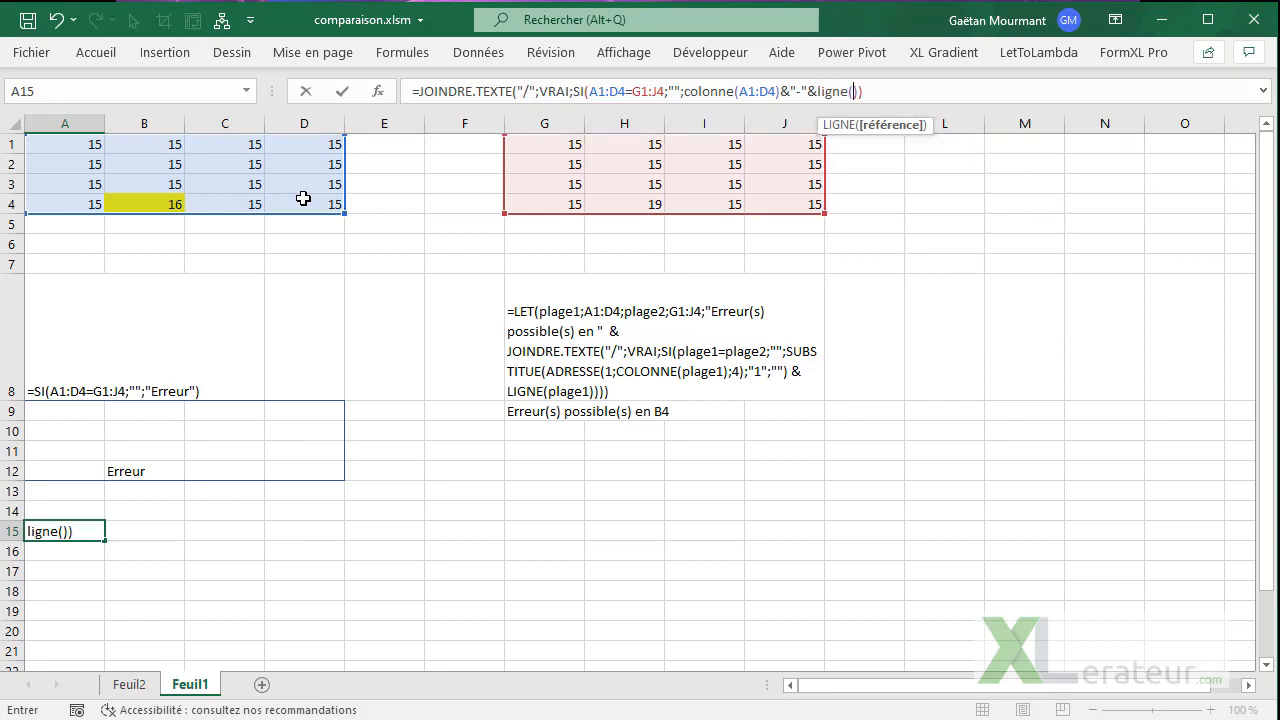
pyautogui.moveTo(303, 198); pyautogui.dragTo(60, 144)
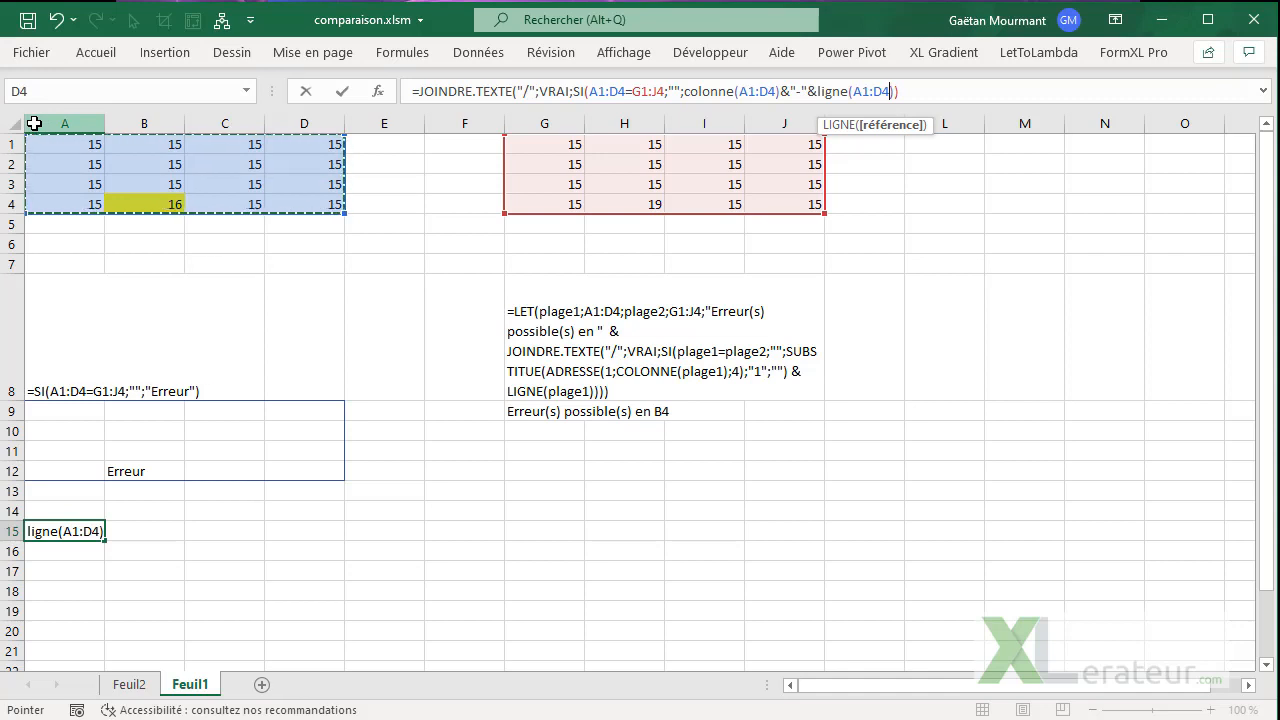
pyautogui.write('))')
pyautogui.press('Return')
pyautogui.press('Up')
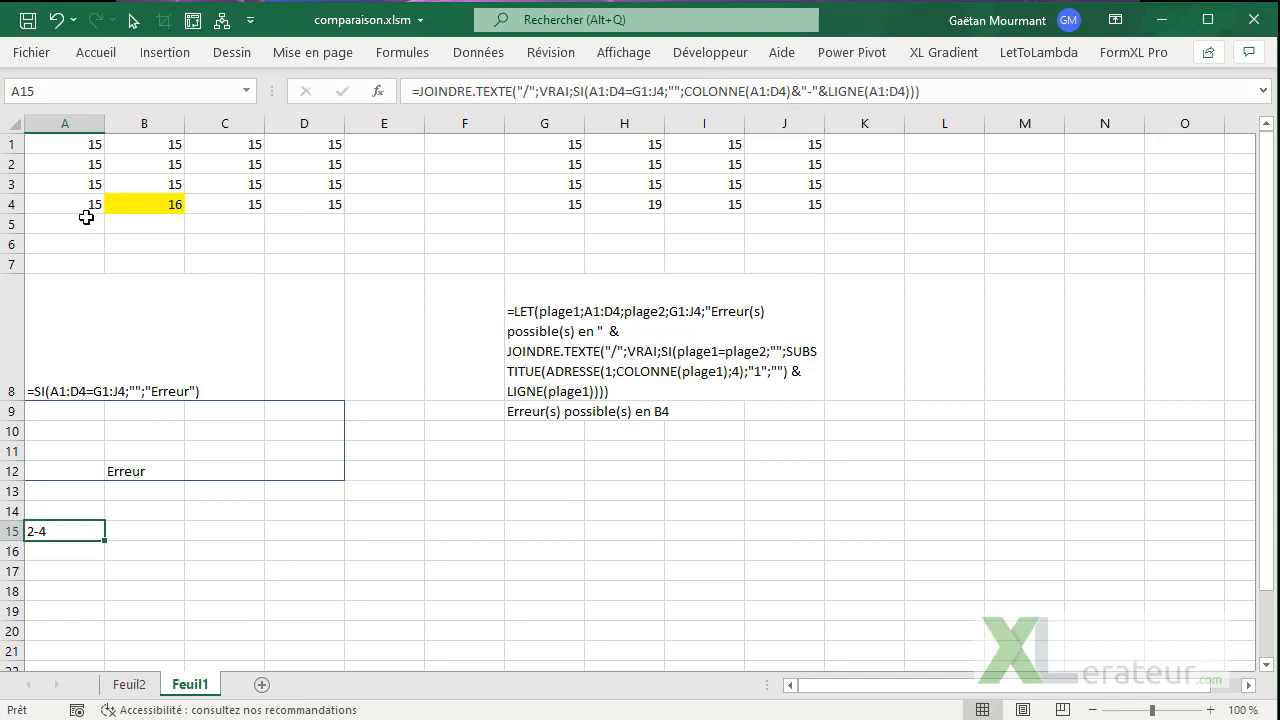
# Set cell D3 to 16 to create a second difference, and check the differences listed in A15.
pyautogui.moveTo(136, 150); pyautogui.dragTo(134, 192)
pyautogui.moveTo(134, 196)
pyautogui.mouseDown()
pyautogui.moveTo(95, 204)
pyautogui.moveTo(120, 205)
pyautogui.mouseUp()
pyautogui.click(46, 530)
pyautogui.click(299, 181)
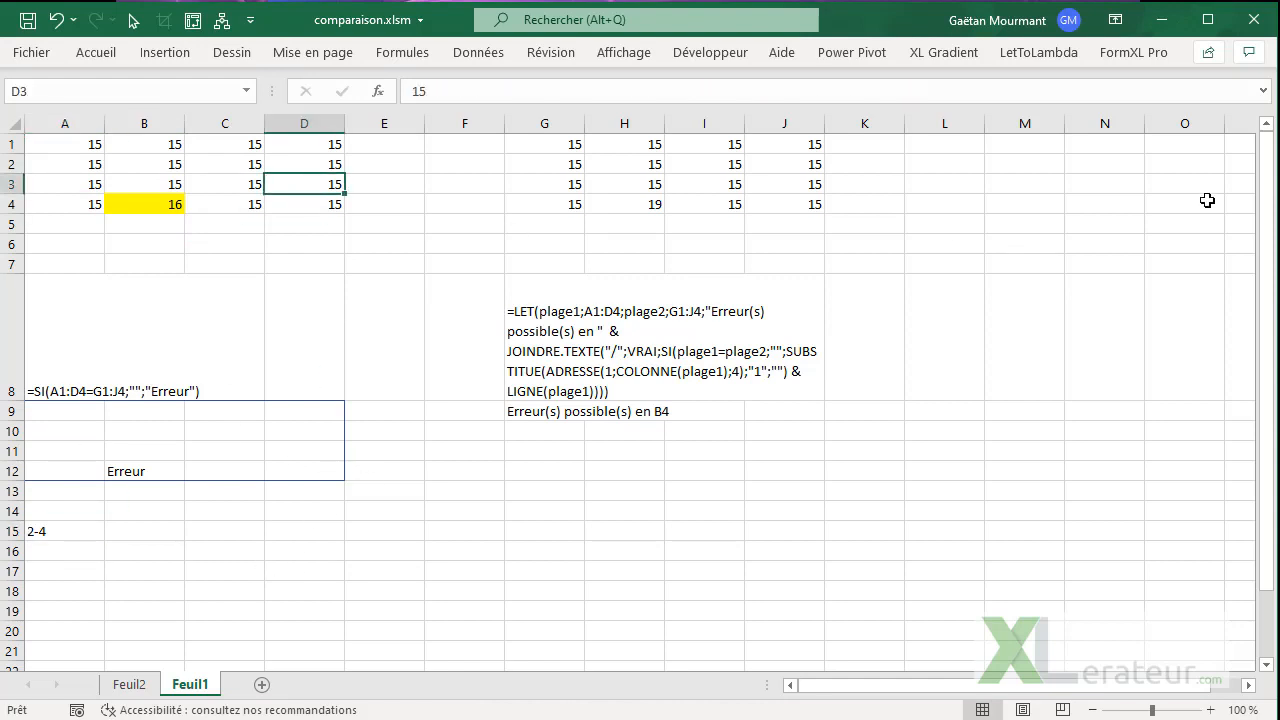
pyautogui.write('16')
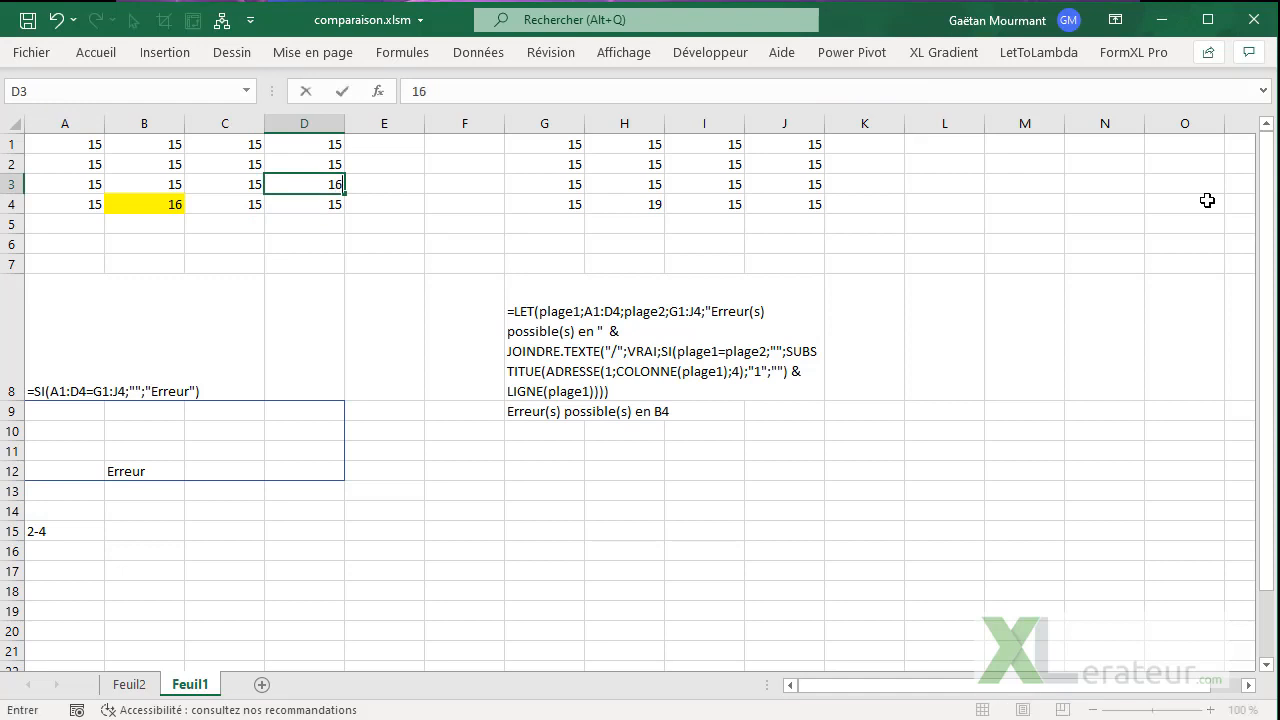
pyautogui.press('Return')
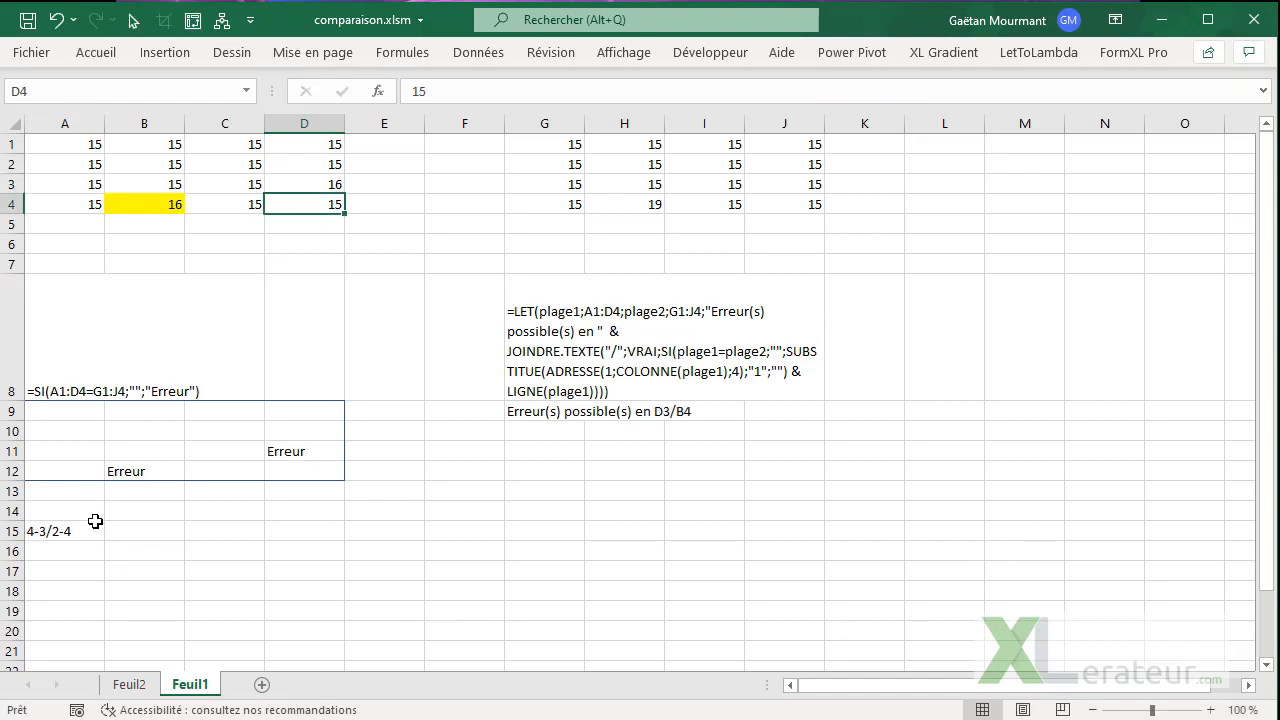
pyautogui.click(301, 178)
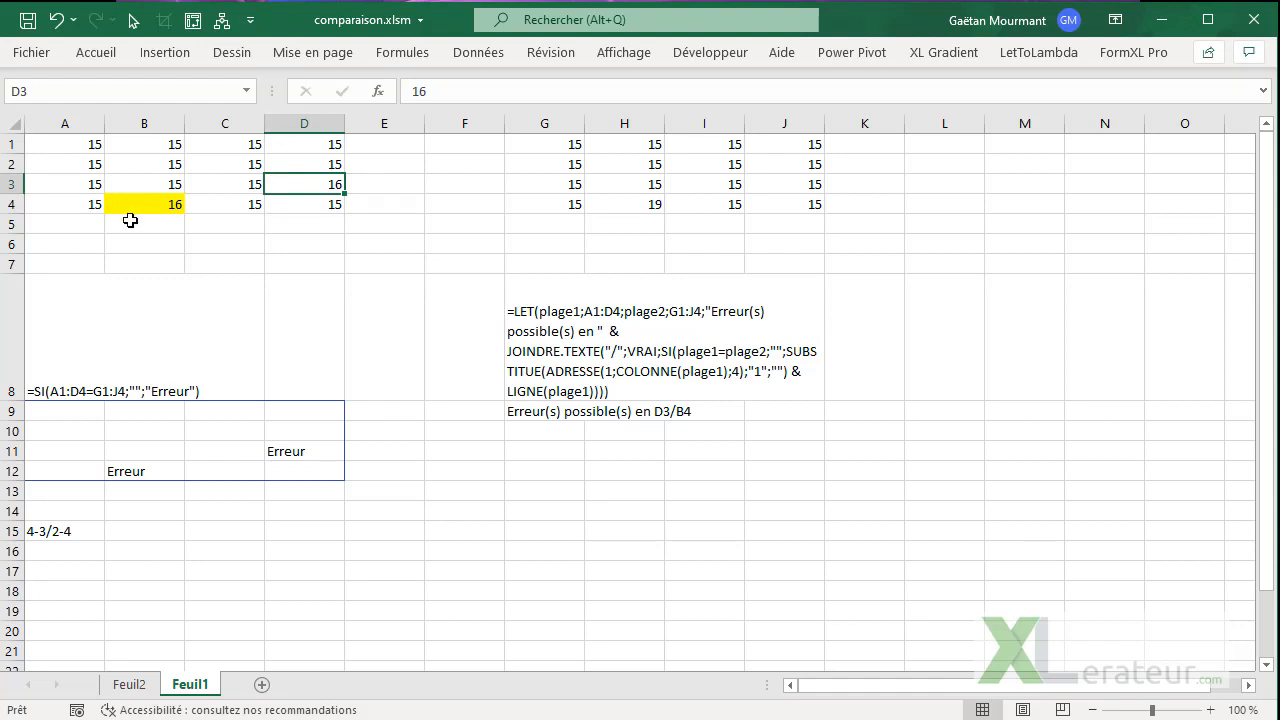
pyautogui.click(55, 529)
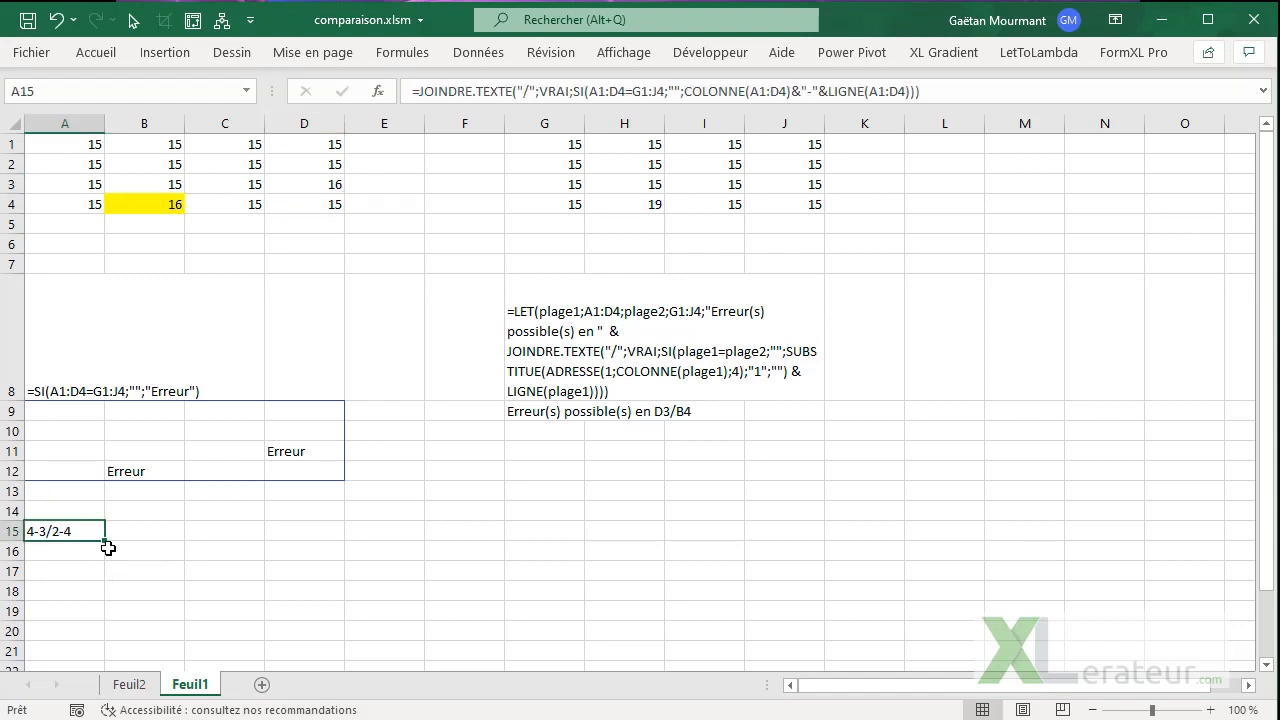
# Copy SUBSTITUE(ADRESSE(1;COLONNE(plage1);4);"1";"") from the LET formula in G9, leaving that formula unchanged.
pyautogui.click(566, 410)
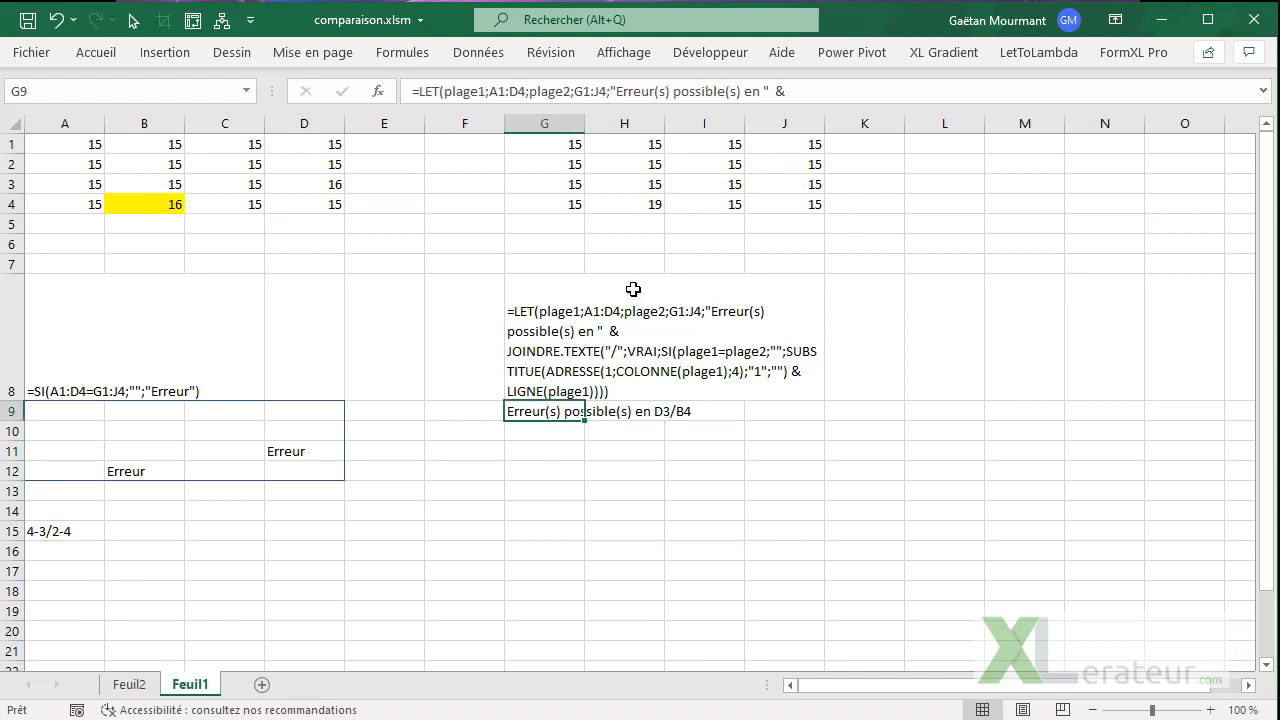
pyautogui.press('F2')
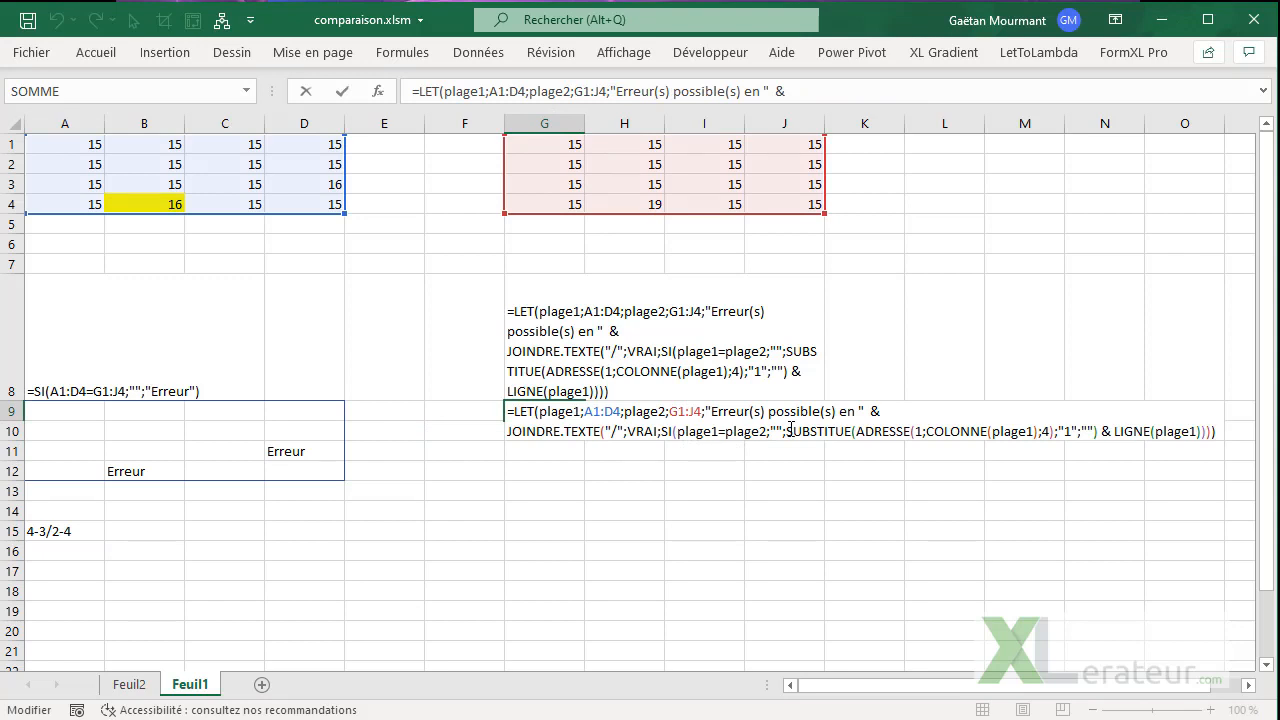
pyautogui.moveTo(790, 430); pyautogui.dragTo(1099, 430)
pyautogui.hotkey('ctrl', 'c')
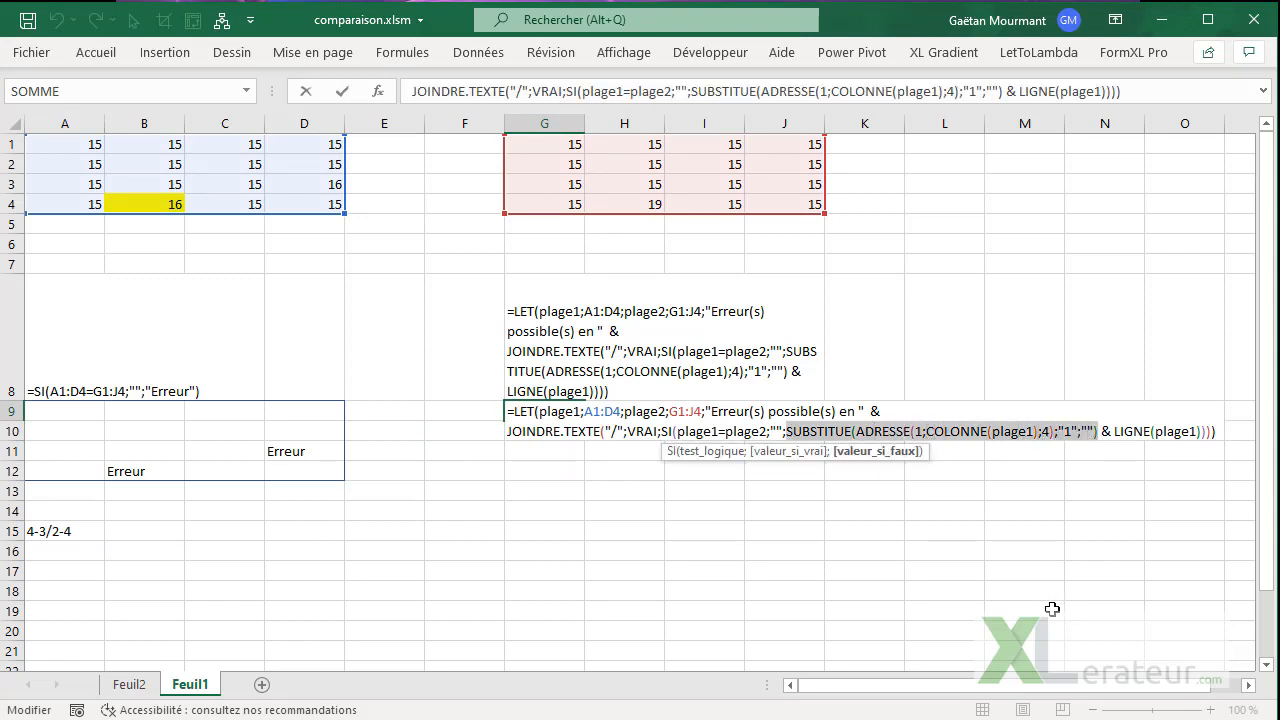
pyautogui.press('Escape')
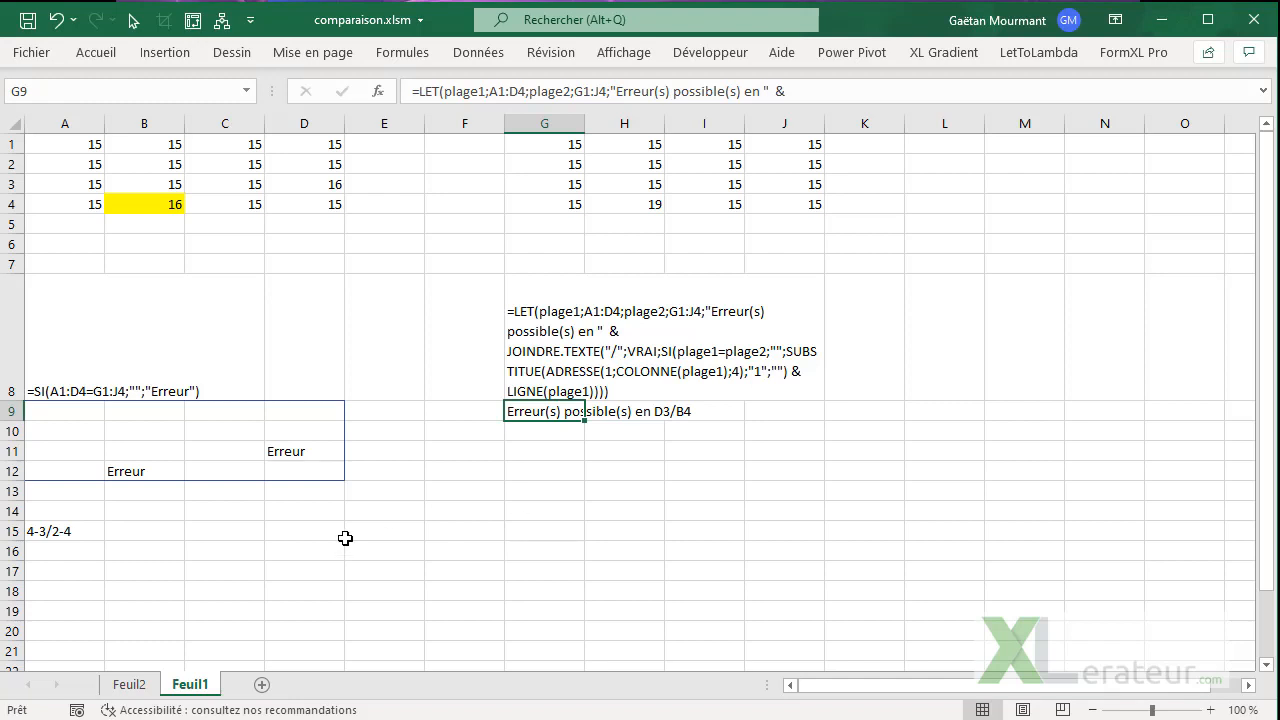
# Replace COLONNE(A1:D4) in the A15 formula with the copied SUBSTITUE expression, using A1:D4 in place of plage1.
pyautogui.click(66, 530)
pyautogui.doubleClick(66, 530)
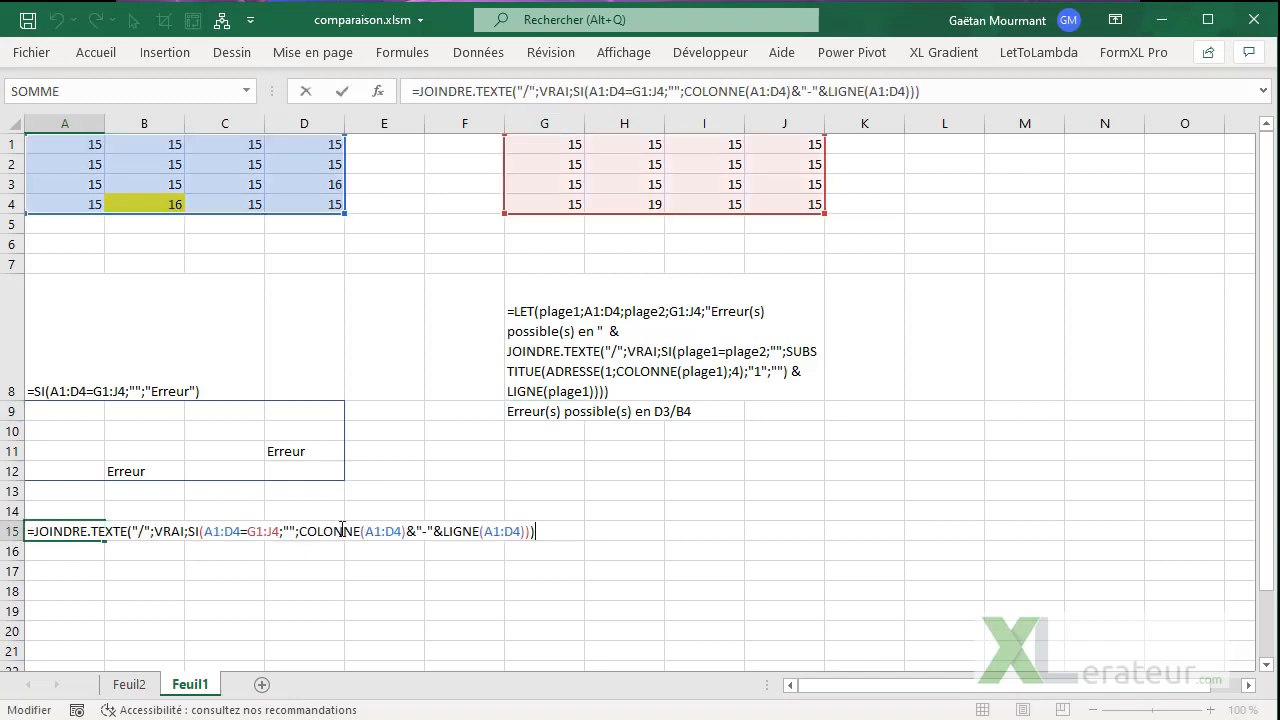
pyautogui.moveTo(301, 531); pyautogui.dragTo(410, 531)
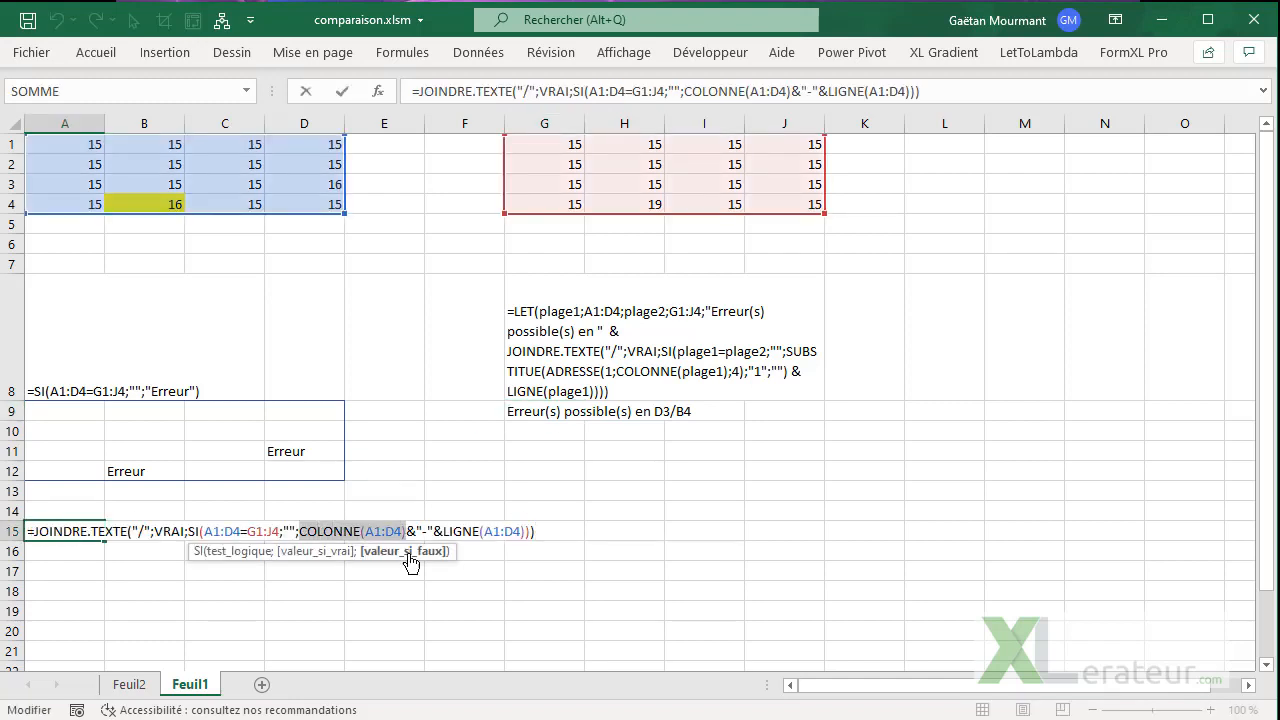
pyautogui.hotkey('ctrl', 'v')
pyautogui.doubleClick(527, 531)
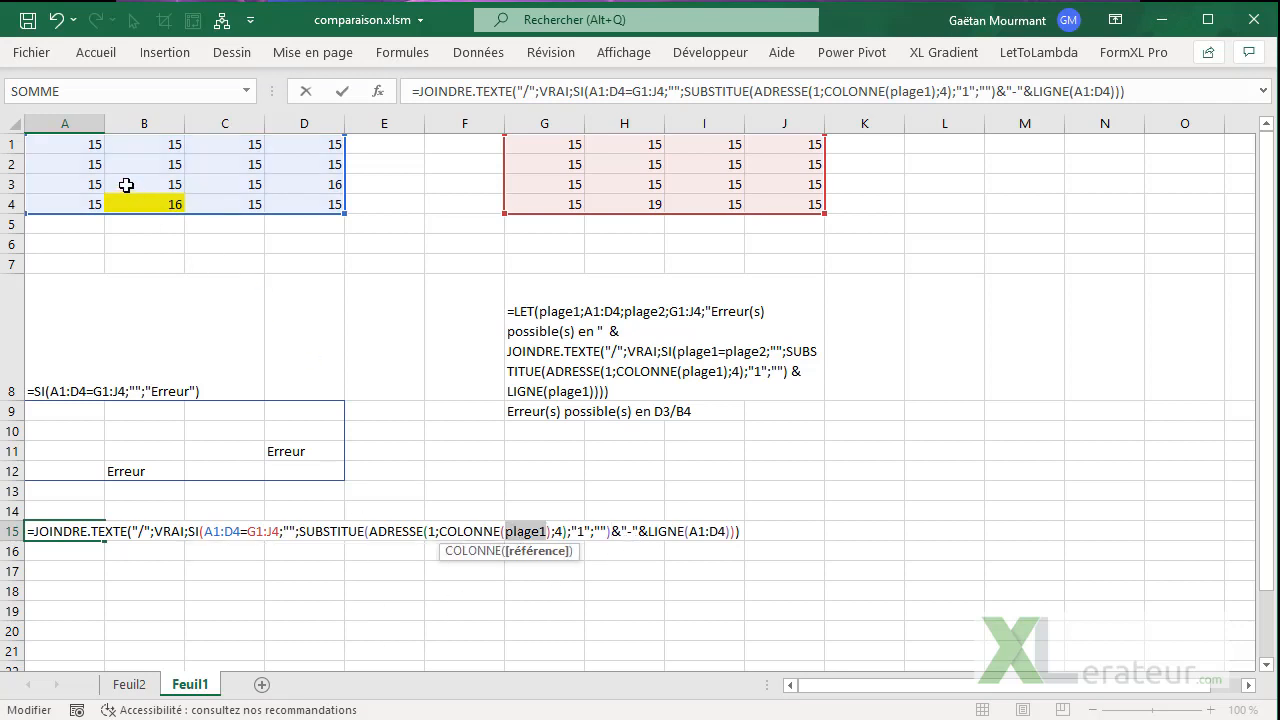
pyautogui.moveTo(89, 144); pyautogui.dragTo(287, 199)
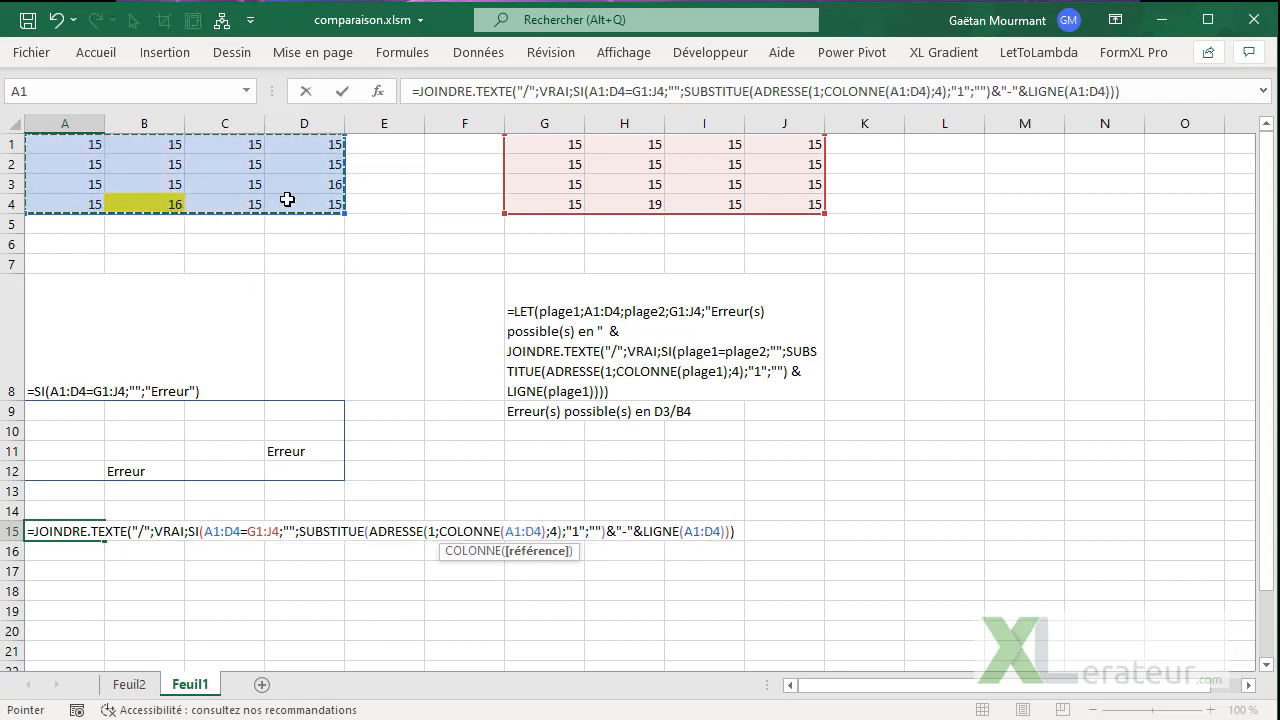
pyautogui.press('Return')
pyautogui.press('Up')
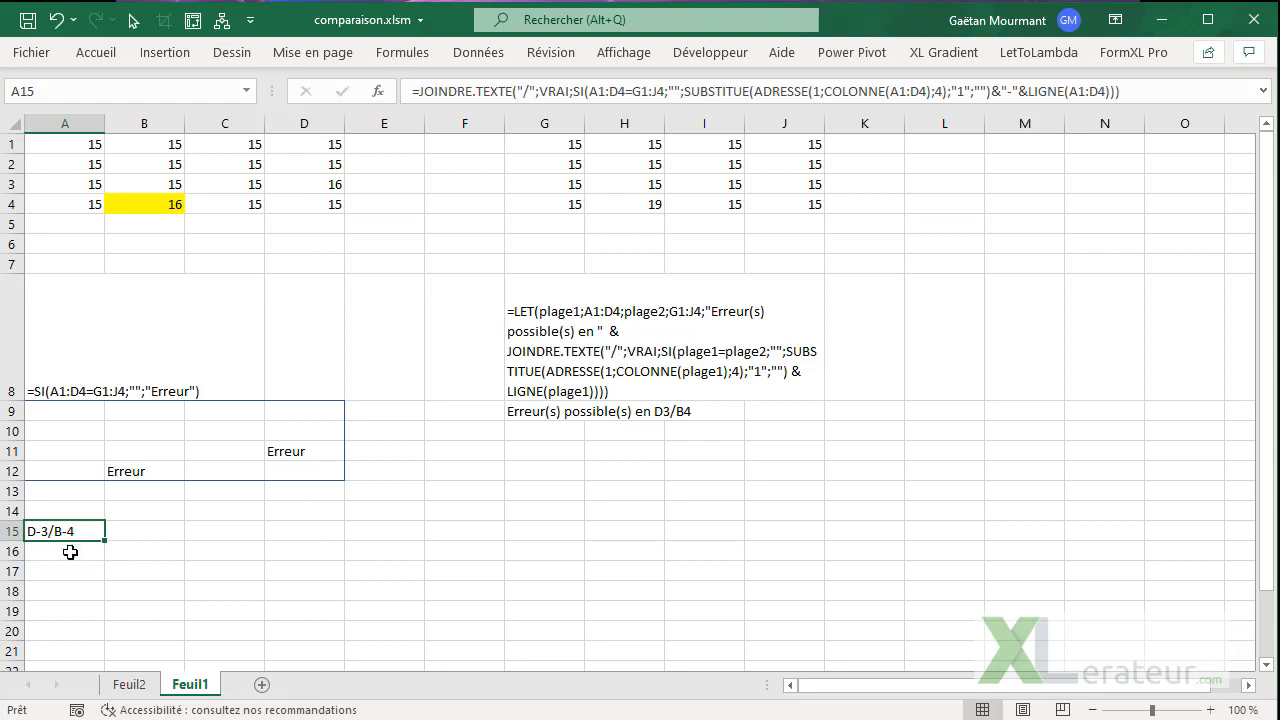
# Compare the A15 result with cells D3 and B4, and remove the &"-" separator before LIGNE(A1:D4) in A15.
pyautogui.click(298, 183)
pyautogui.click(160, 204)
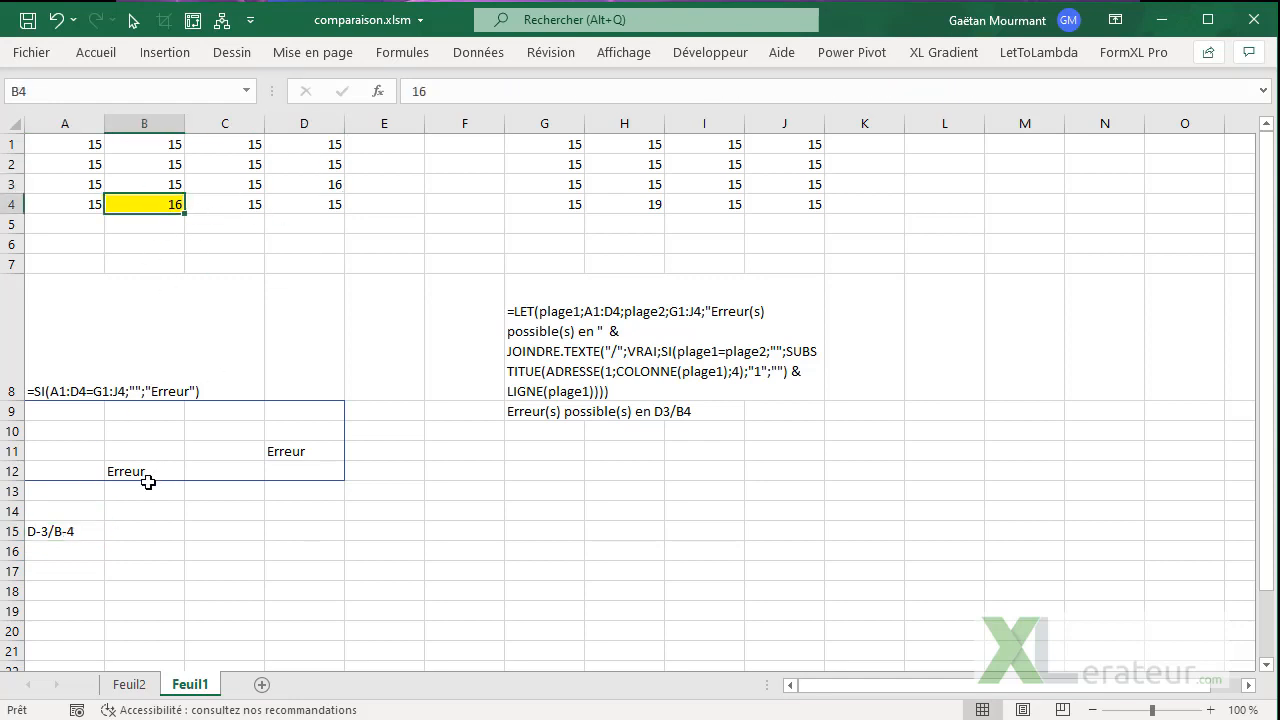
pyautogui.click(78, 536)
pyautogui.press('F2')
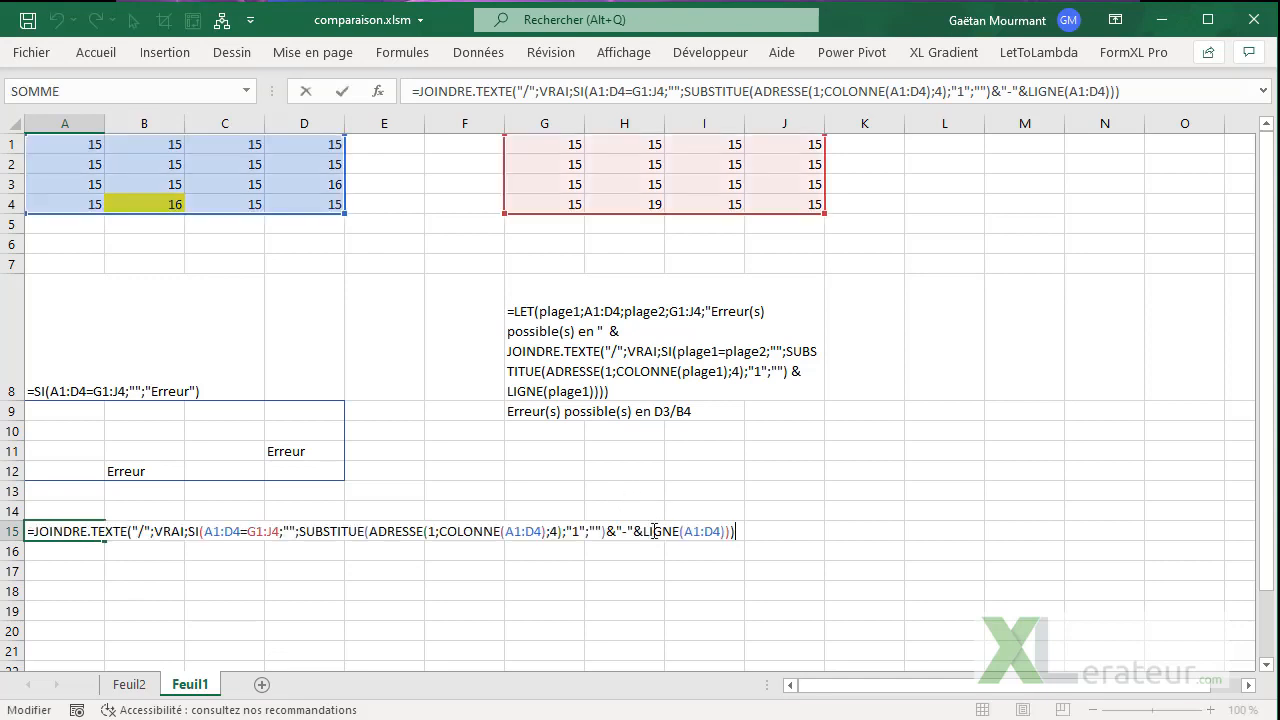
pyautogui.moveTo(607, 527); pyautogui.dragTo(631, 527)
pyautogui.press('Delete')
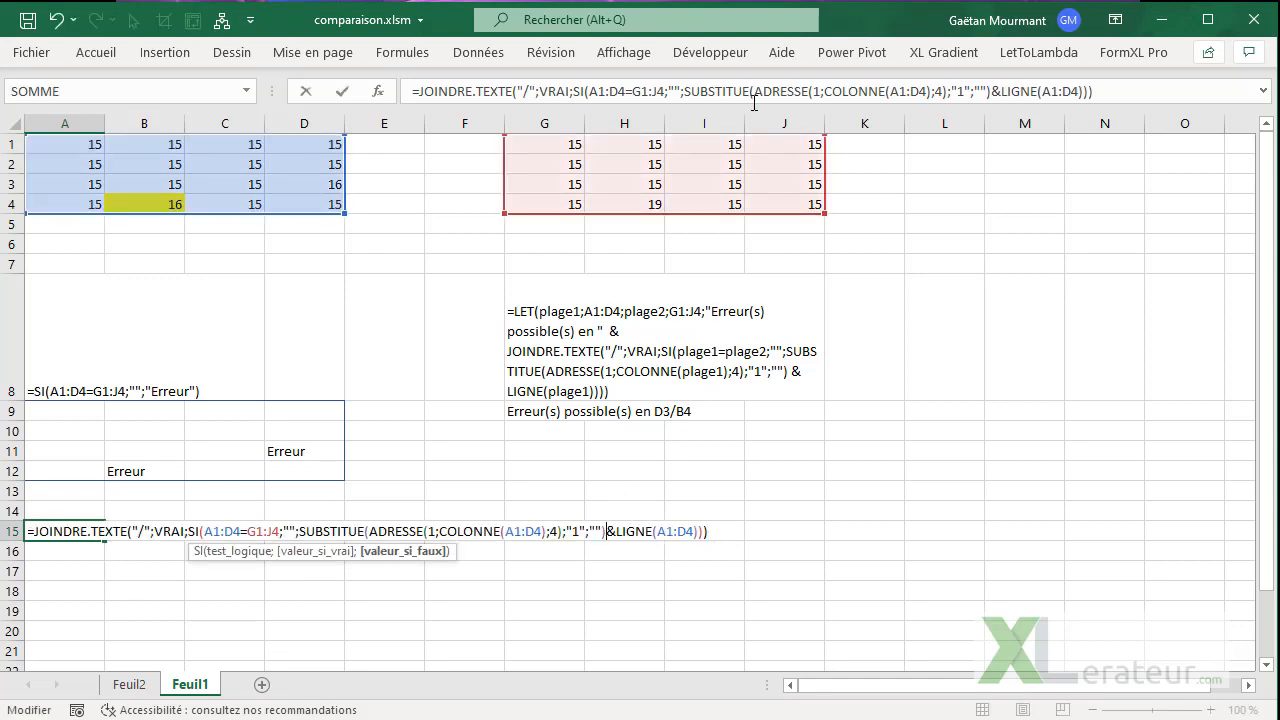
pyautogui.press('Return')
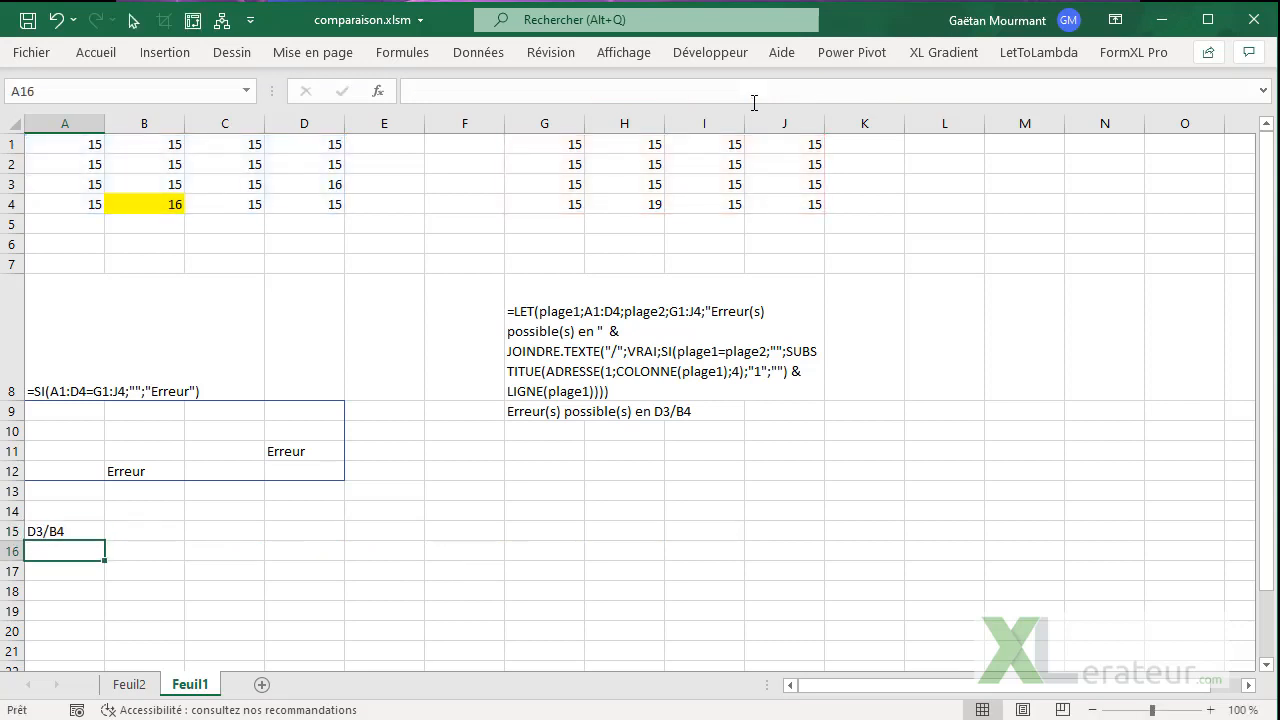
pyautogui.click(63, 530)
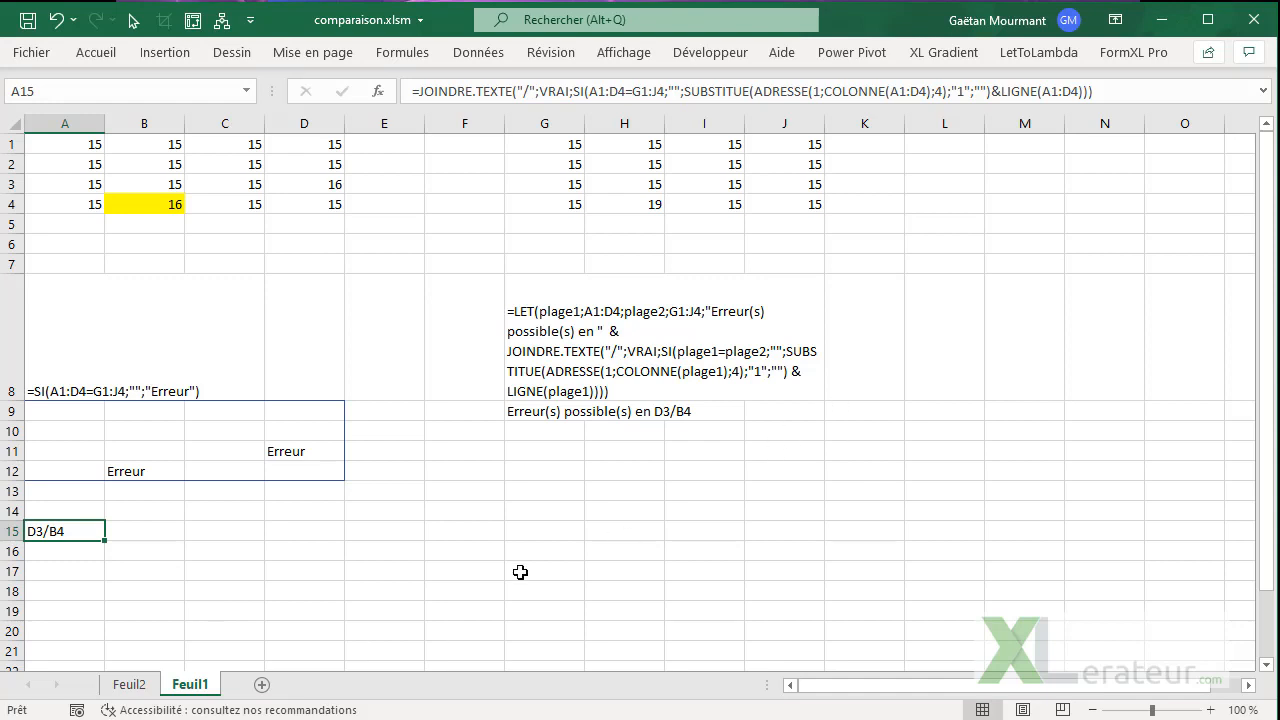
# Wrap the JOINDRE.TEXTE formula in A15 in a LET function, defining plage1 as A1:D4.
pyautogui.press('F2')
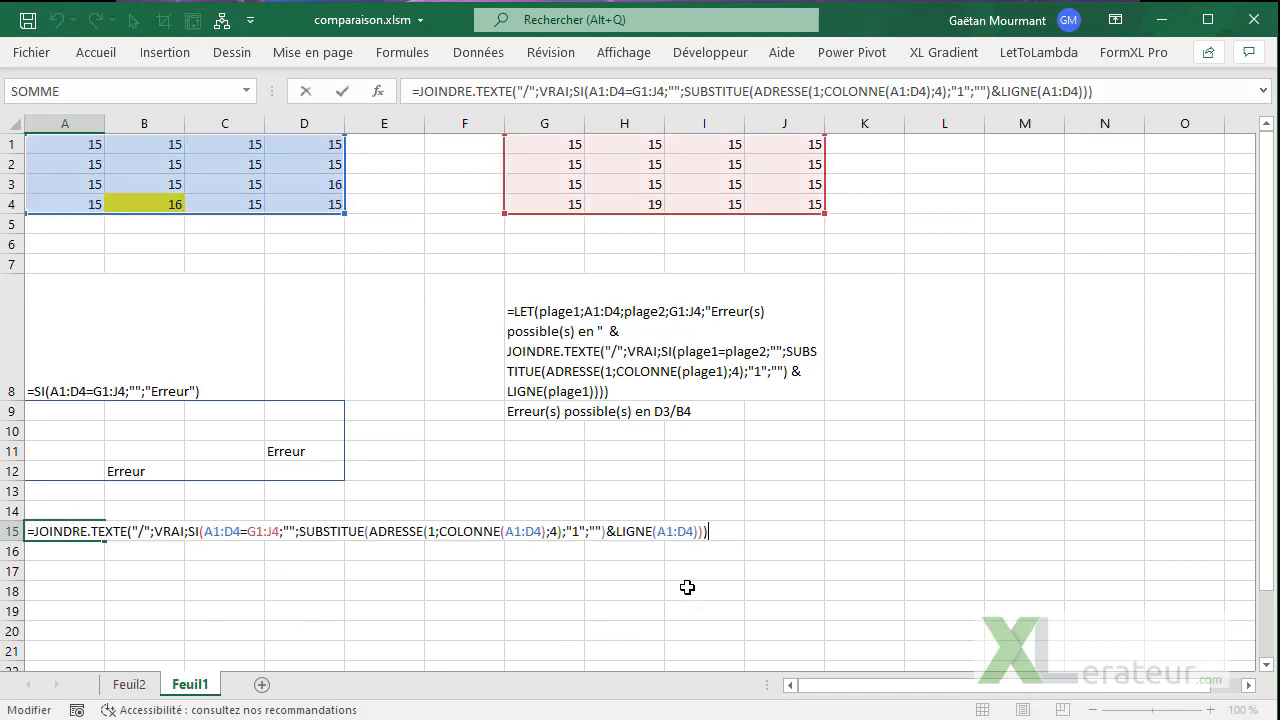
pyautogui.doubleClick(684, 530)
pyautogui.doubleClick(530, 531)
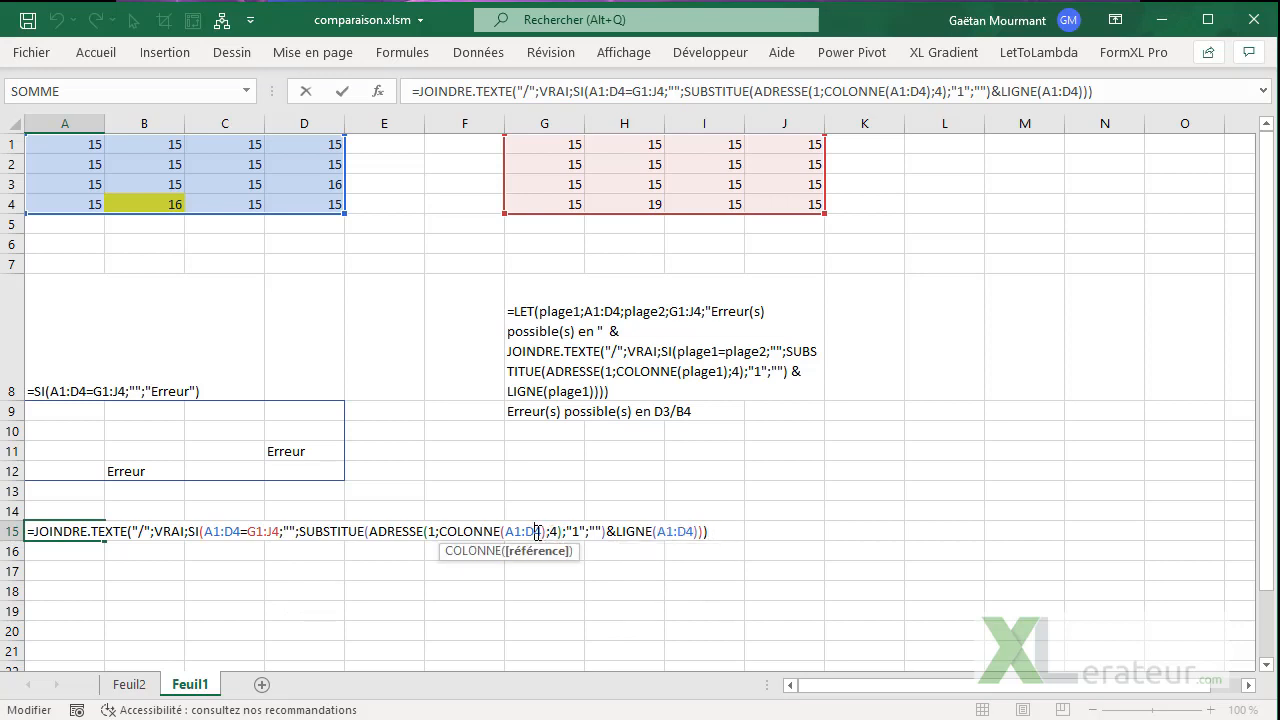
pyautogui.doubleClick(233, 532)
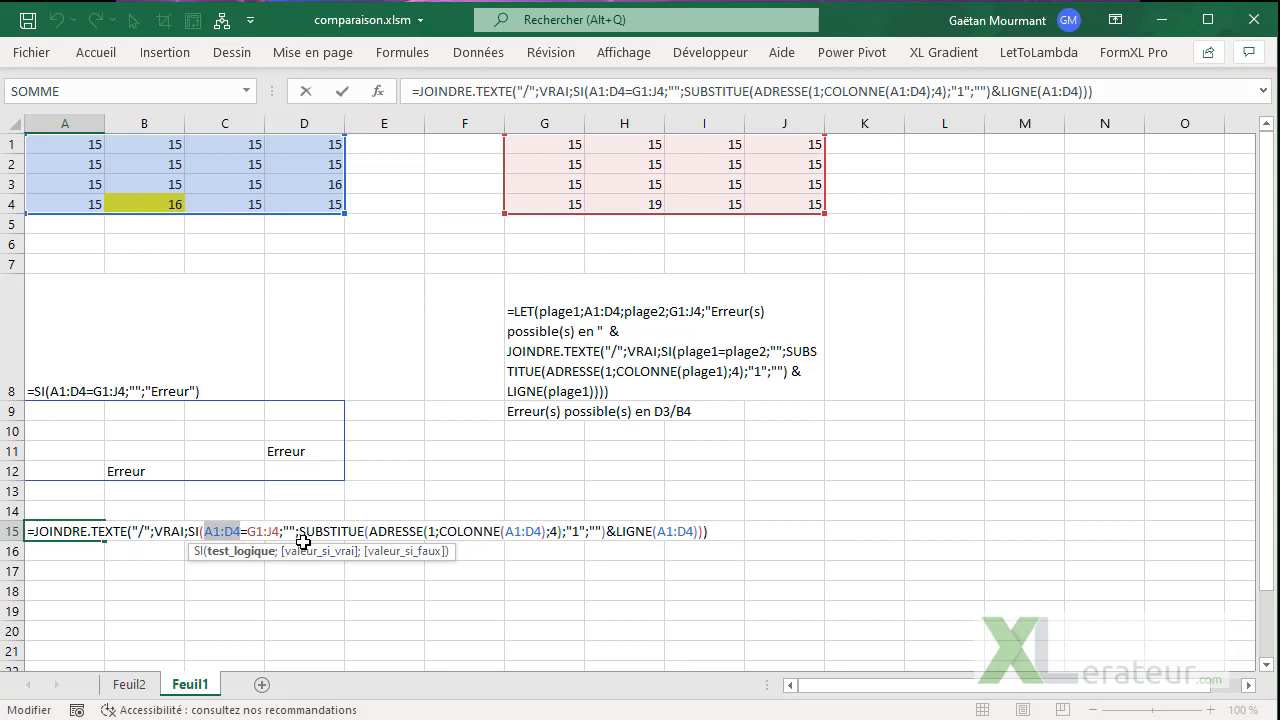
pyautogui.click(35, 530)
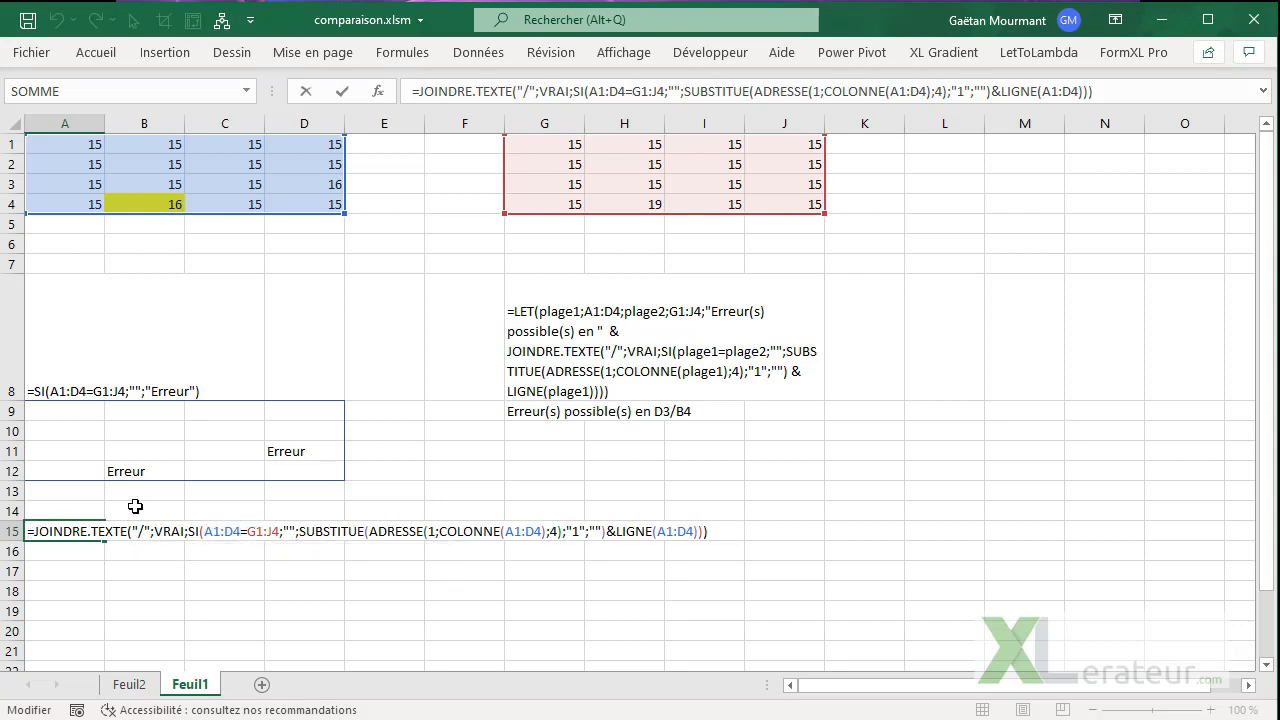
pyautogui.write('let(')
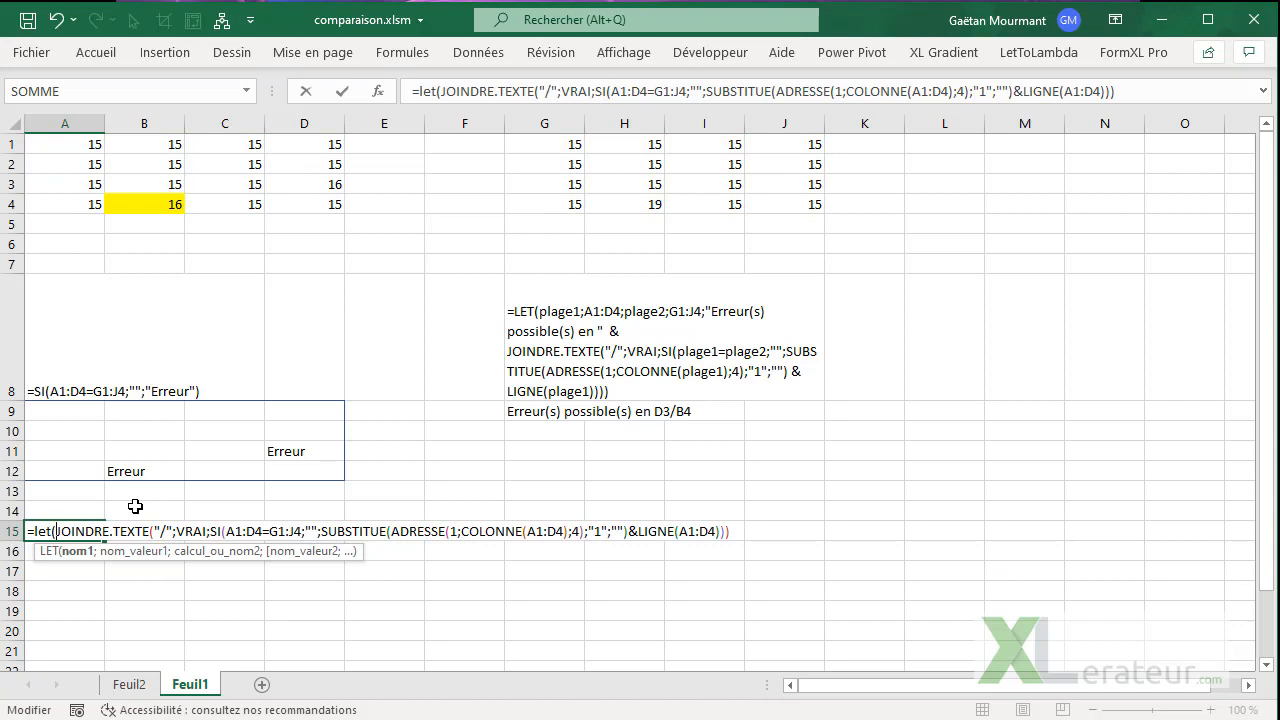
pyautogui.write('plage1')
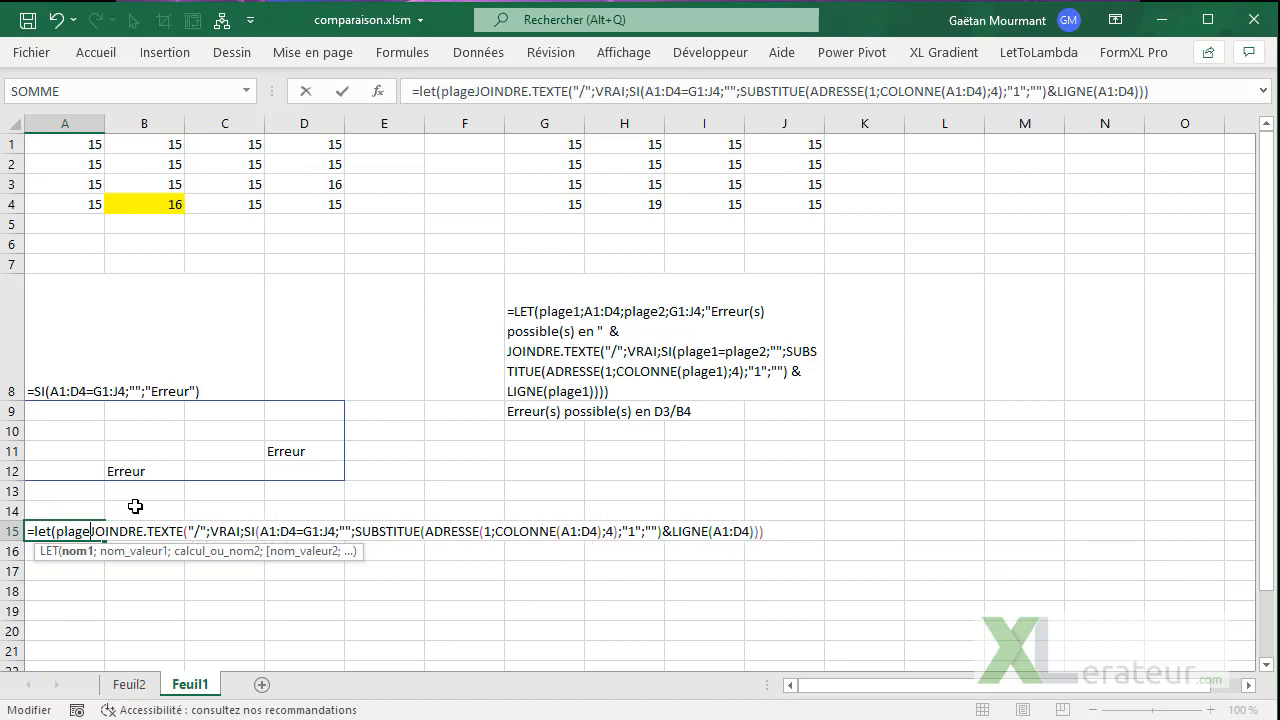
pyautogui.write(';')
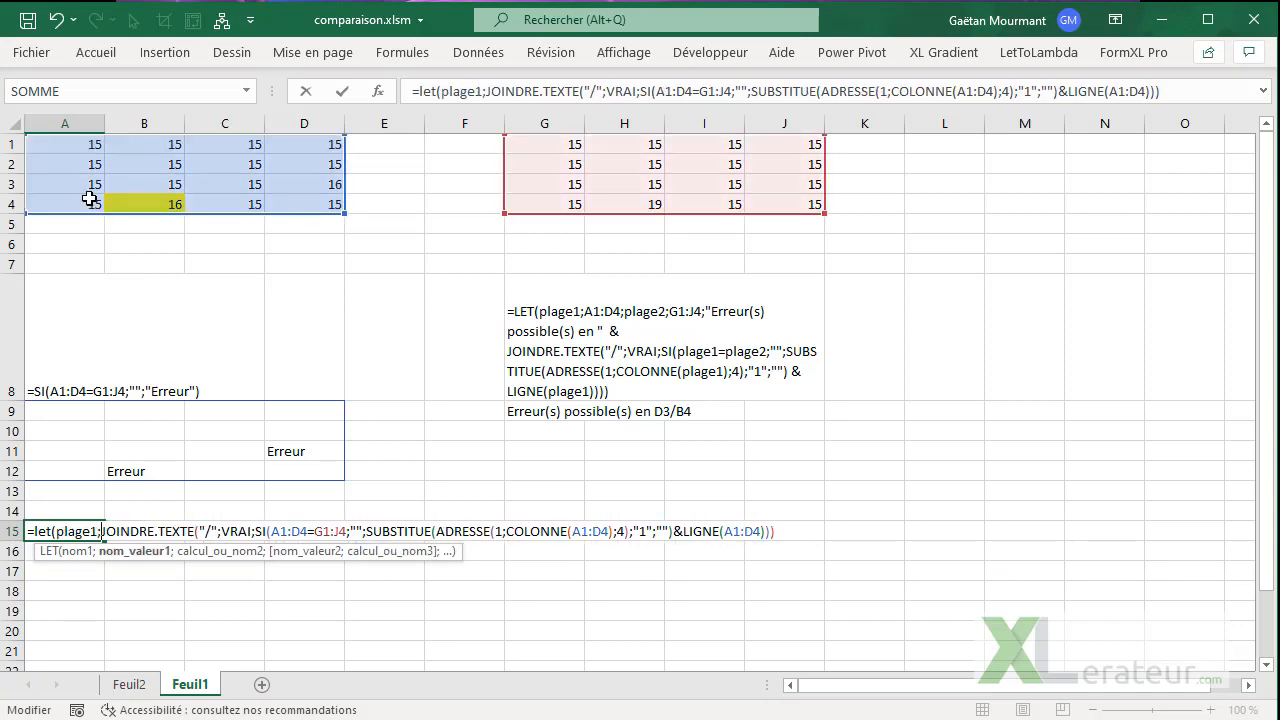
pyautogui.moveTo(72, 150); pyautogui.dragTo(273, 204)
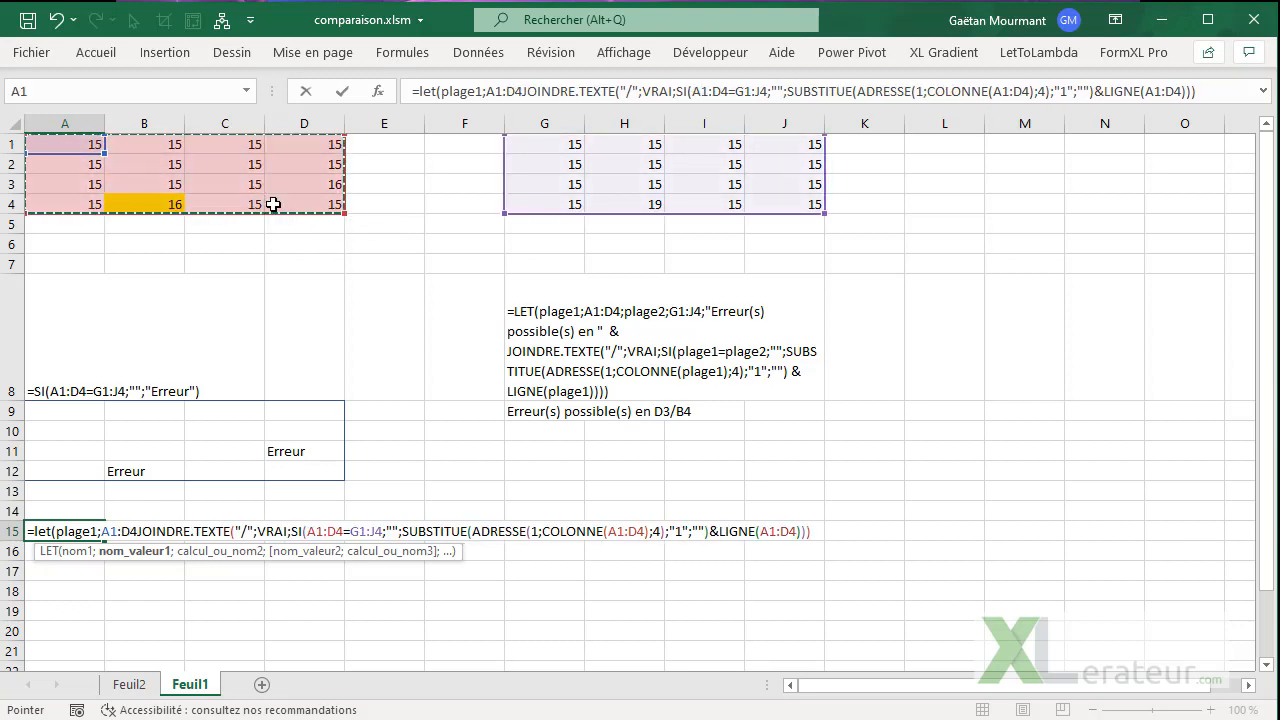
pyautogui.write(';')
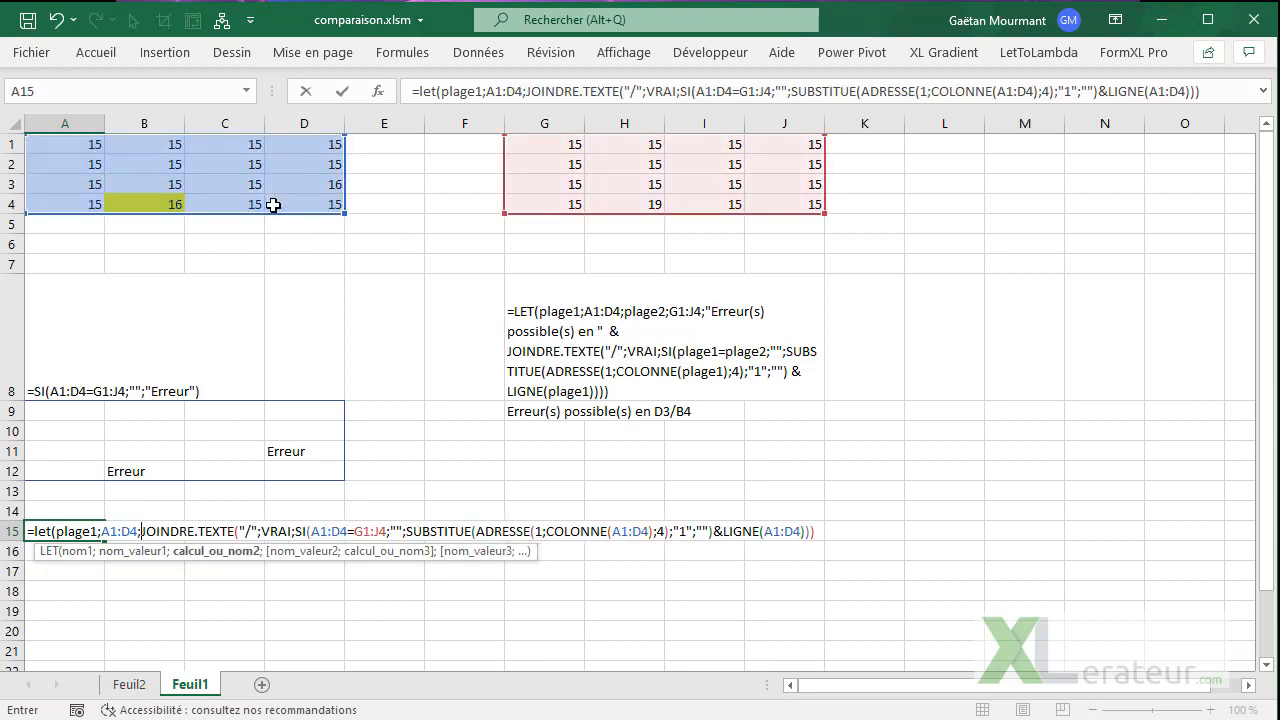
# Define a second LET name, plage2, as G1:J4 ahead of JOINDRE.TEXTE in the A15 formula.
pyautogui.write('plage2;')
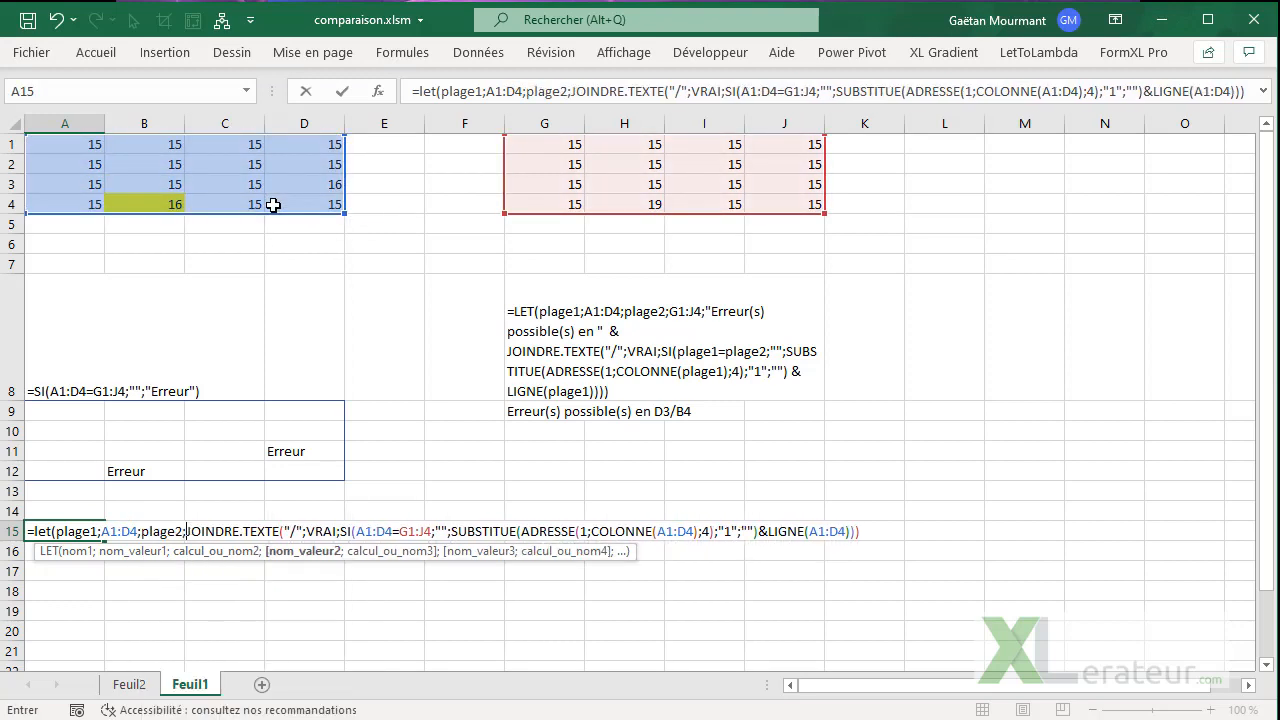
pyautogui.moveTo(571, 152); pyautogui.dragTo(807, 202)
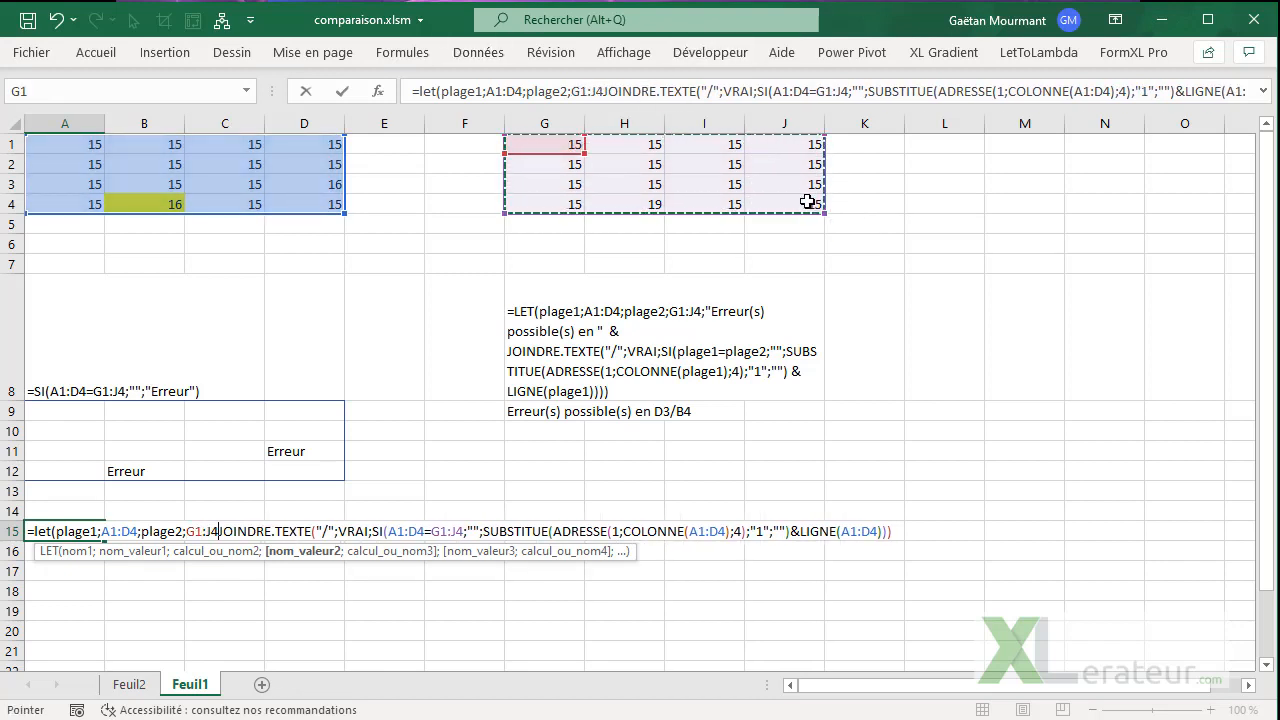
pyautogui.write(';')
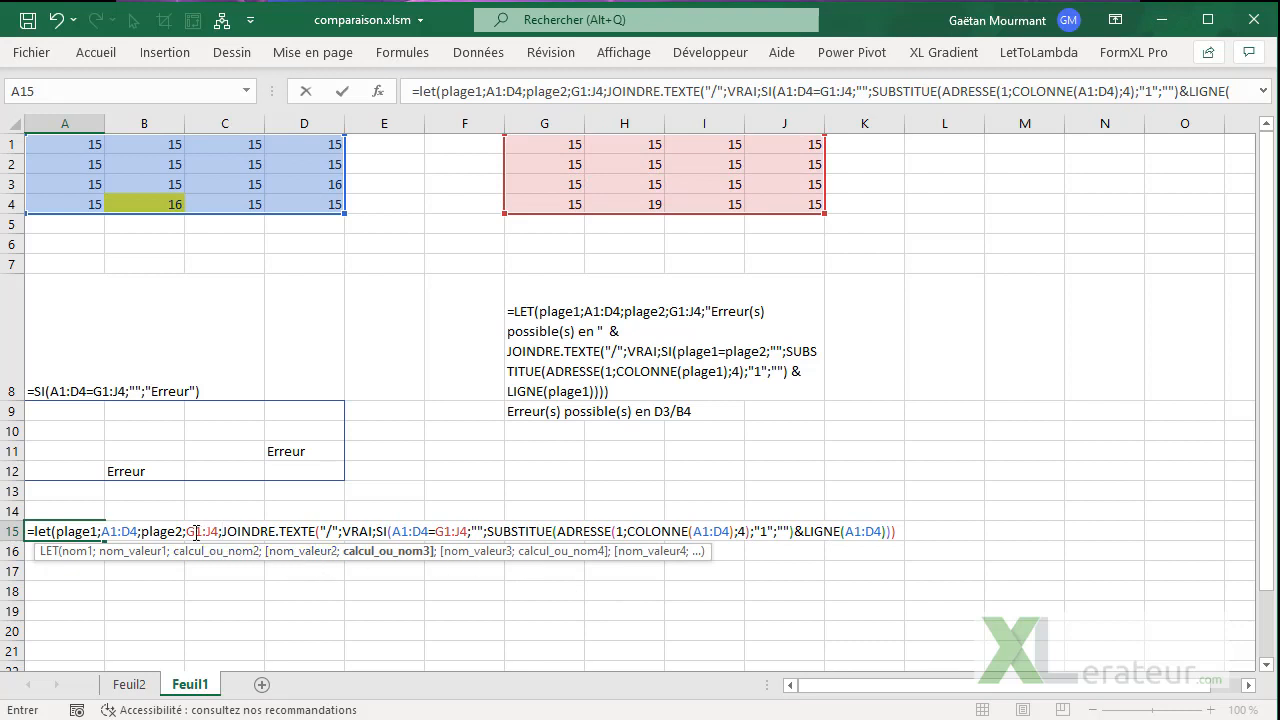
# Replace A1:D4 with plage1 in the SI test, COLONNE and LIGNE parts of the A15 formula.
pyautogui.doubleClick(92, 529)
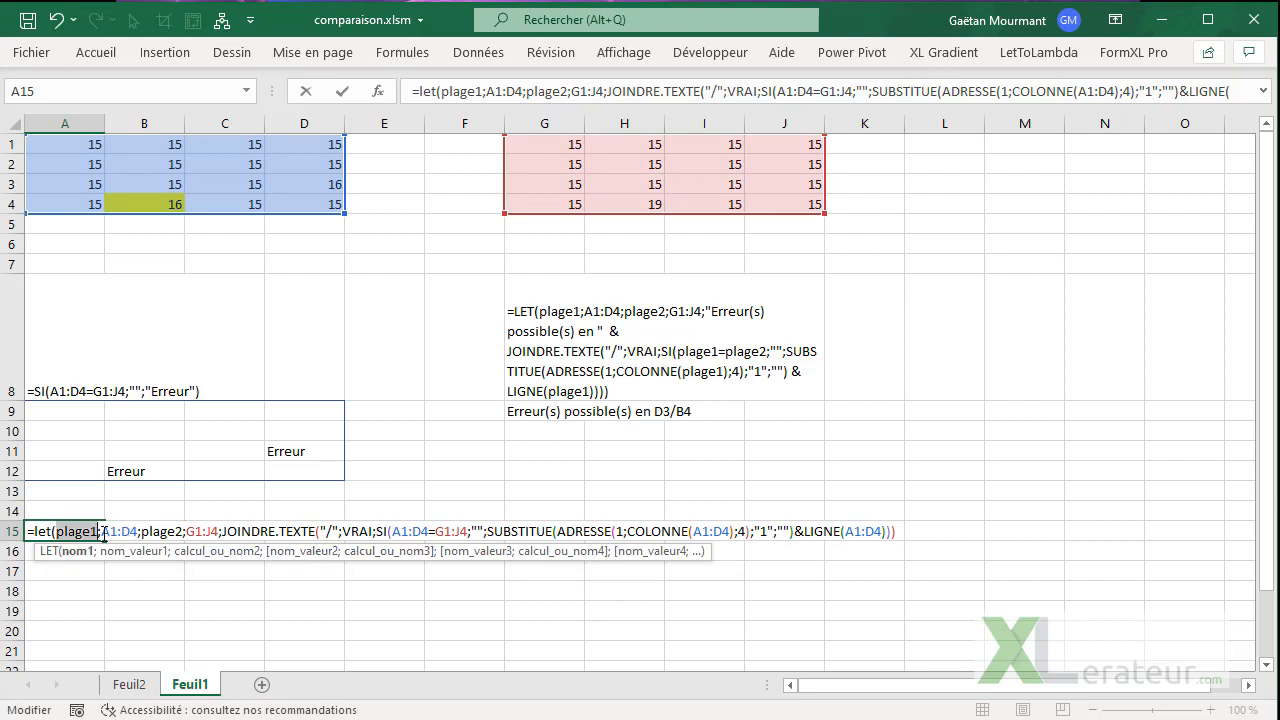
pyautogui.doubleClick(407, 531)
pyautogui.write('plage1')
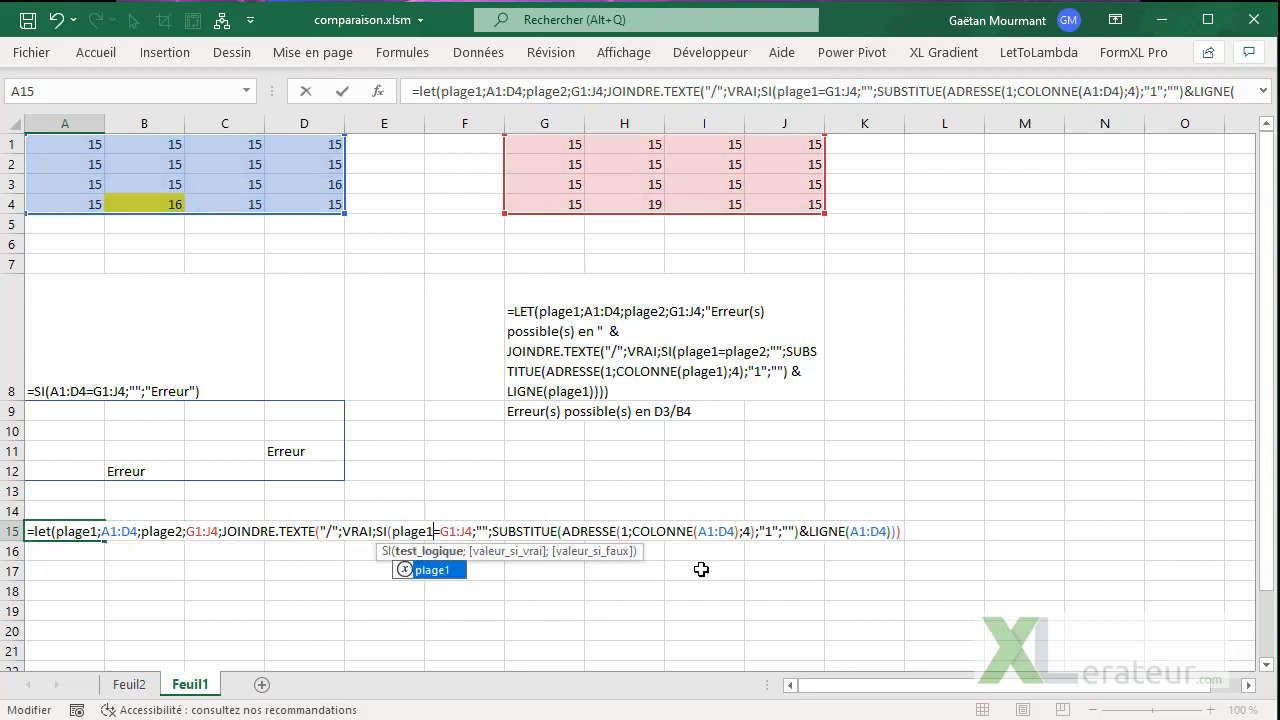
pyautogui.doubleClick(716, 531)
pyautogui.write('plage1')
pyautogui.doubleClick(874, 531)
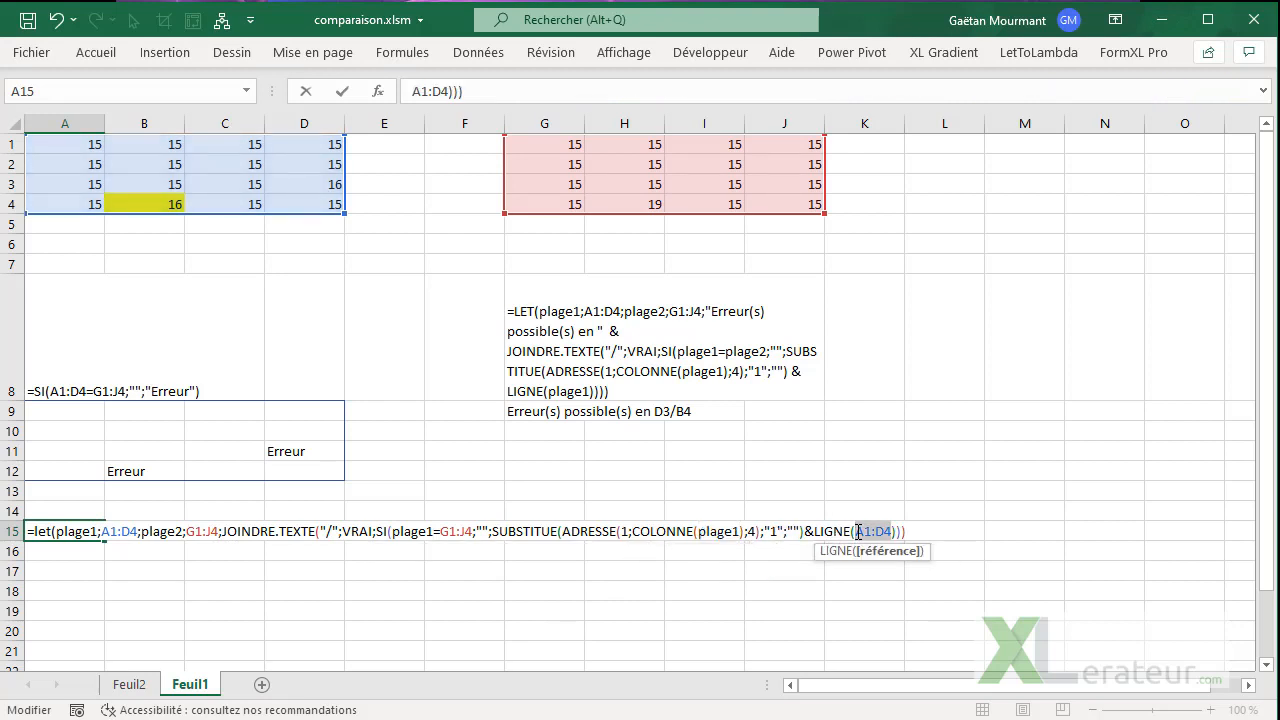
pyautogui.write('plage1')
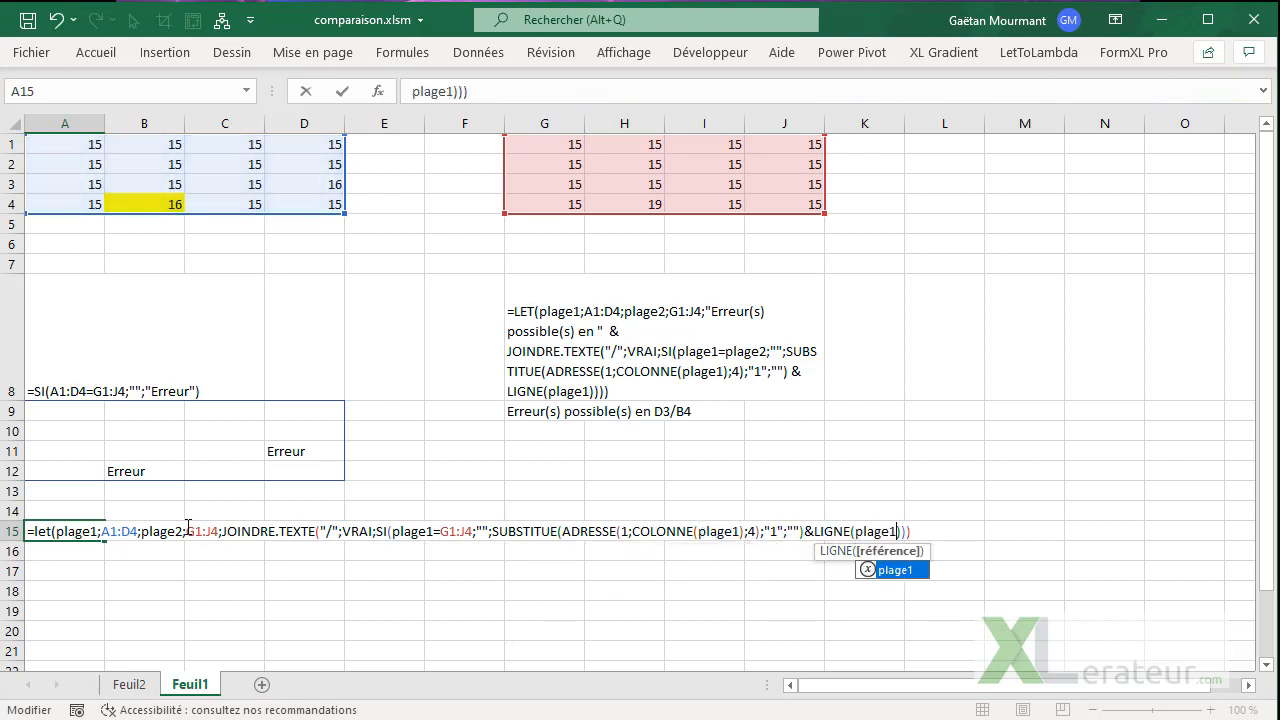
# Replace G1:J4 with plage2 in the SI test, and enter the A15 formula with its missing closing parenthesis added.
pyautogui.click(188, 529)
pyautogui.click(439, 531)
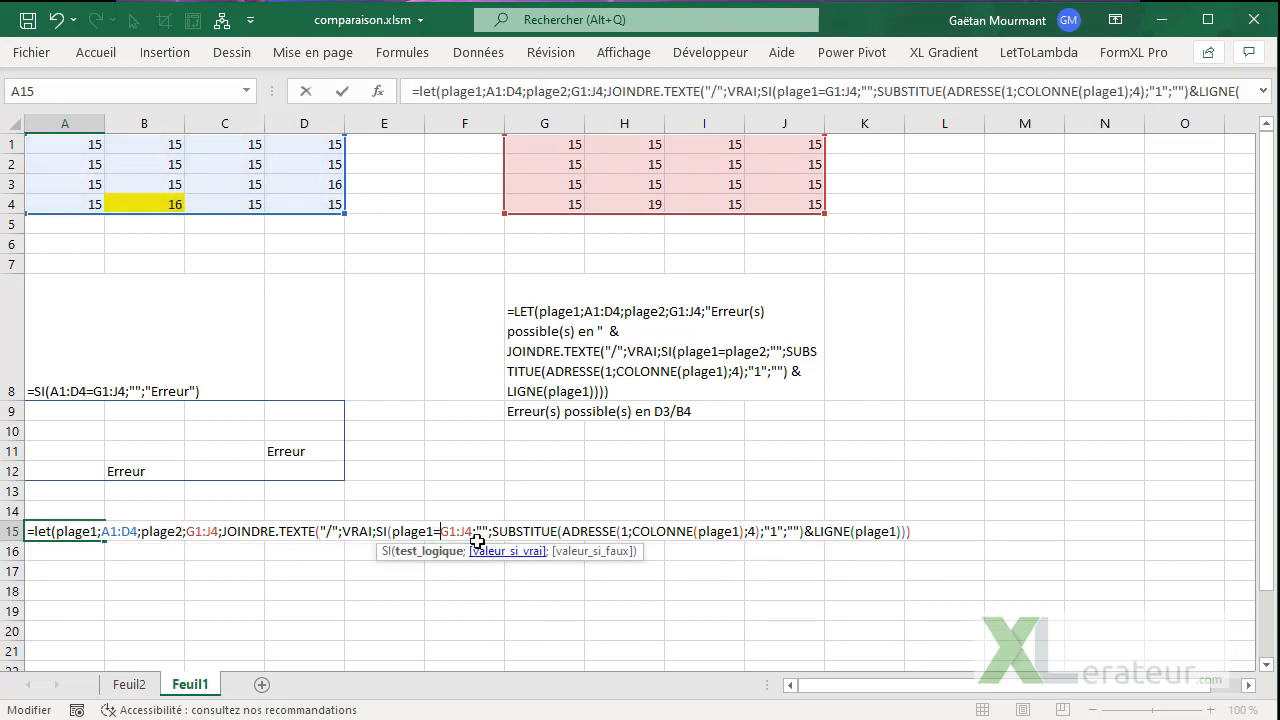
pyautogui.doubleClick(466, 534)
pyautogui.write('plage2')
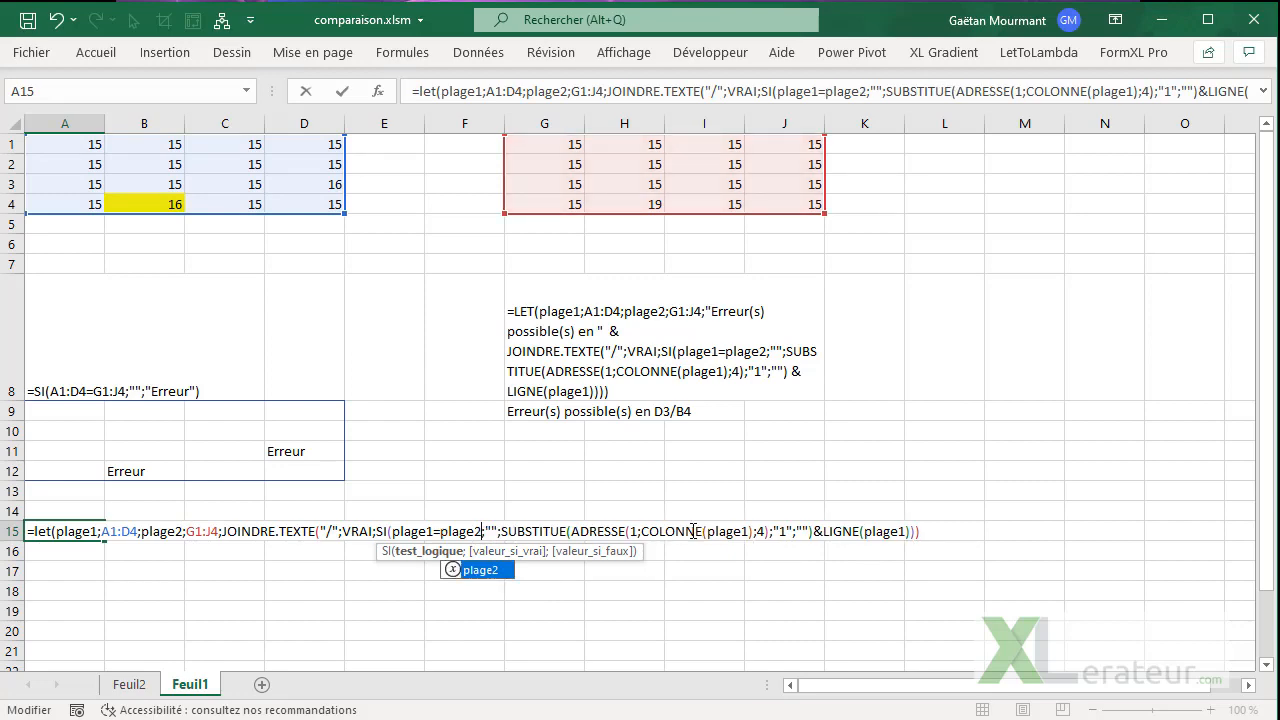
pyautogui.press('Return')
pyautogui.click(608, 498)
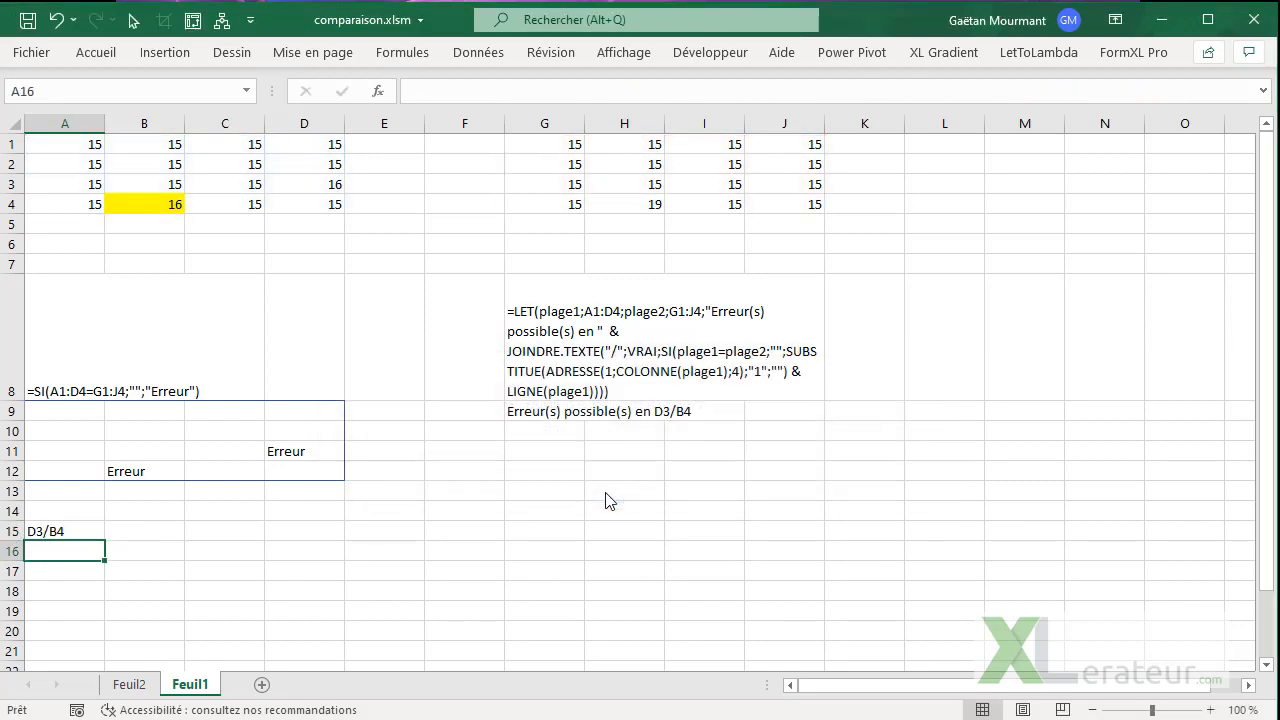
pyautogui.click(86, 527)
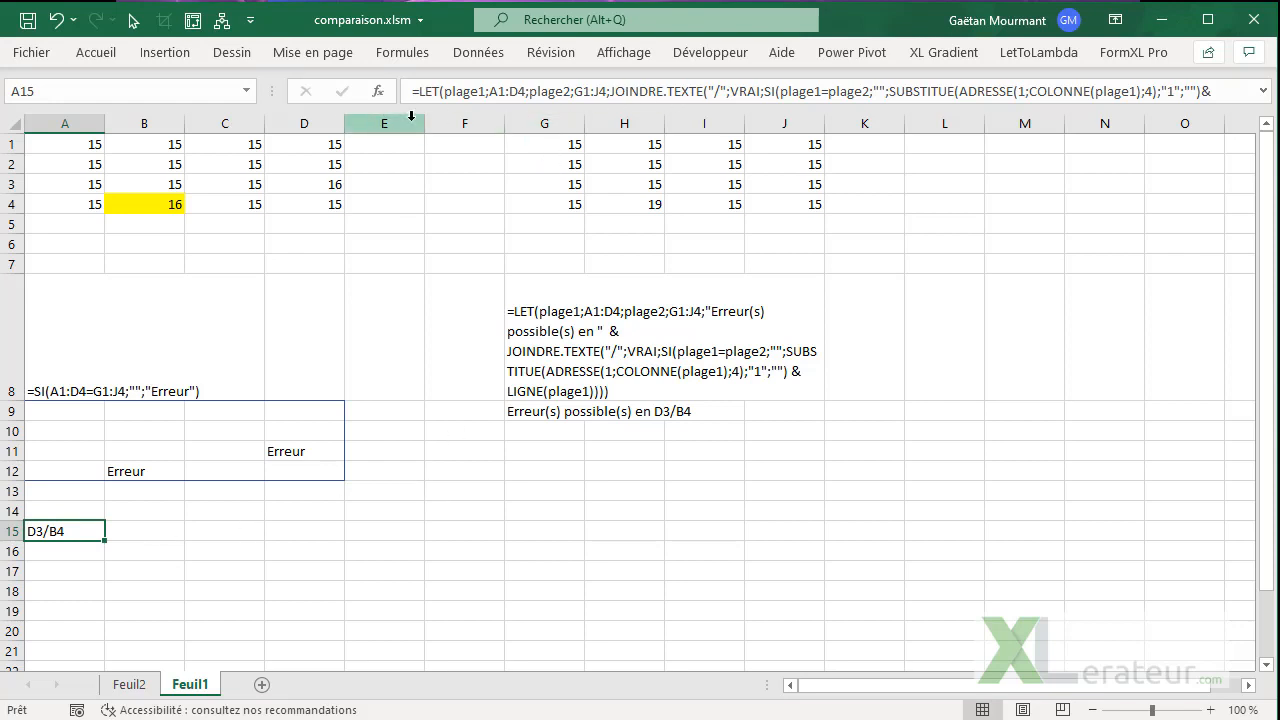
# Copy the text prefix "Erreur(s) possible(s) en " & from the LET formula in G9, leaving that formula unchanged.
pyautogui.click(578, 346)
pyautogui.click(562, 412)
pyautogui.press('F2')
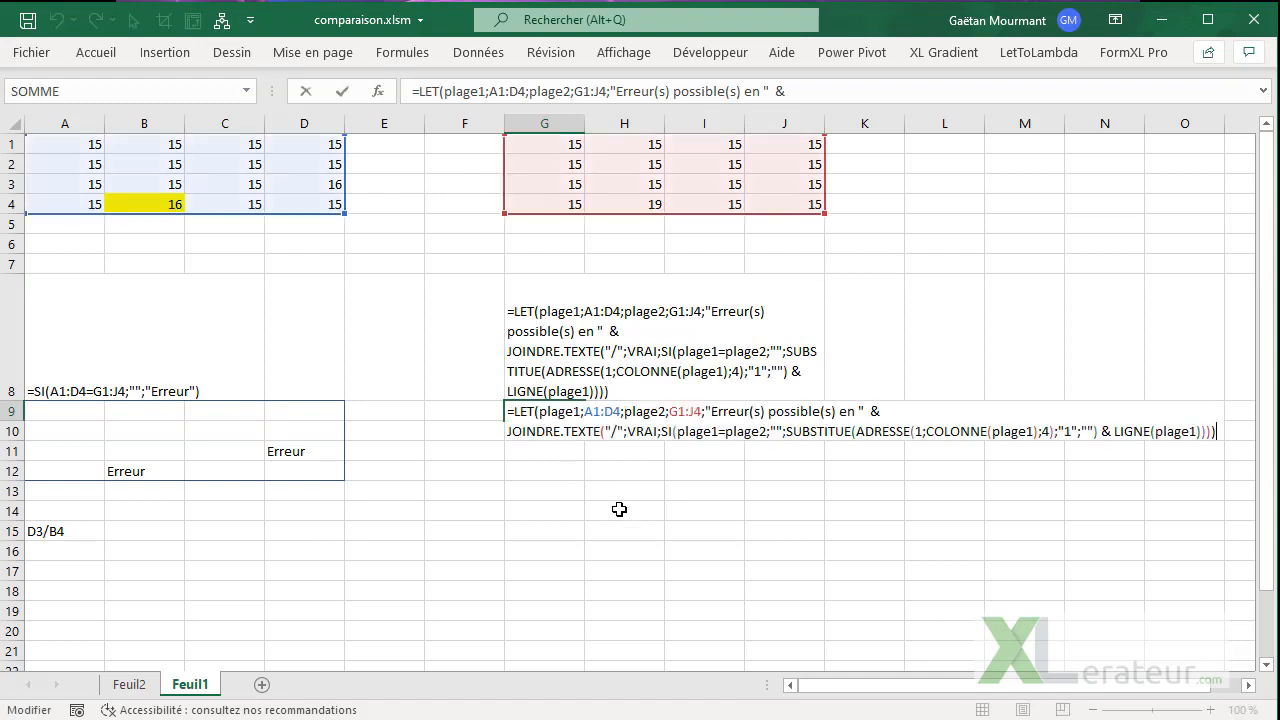
pyautogui.moveTo(708, 412); pyautogui.dragTo(911, 416)
pyautogui.hotkey('ctrl', 'c')
pyautogui.press('Escape')
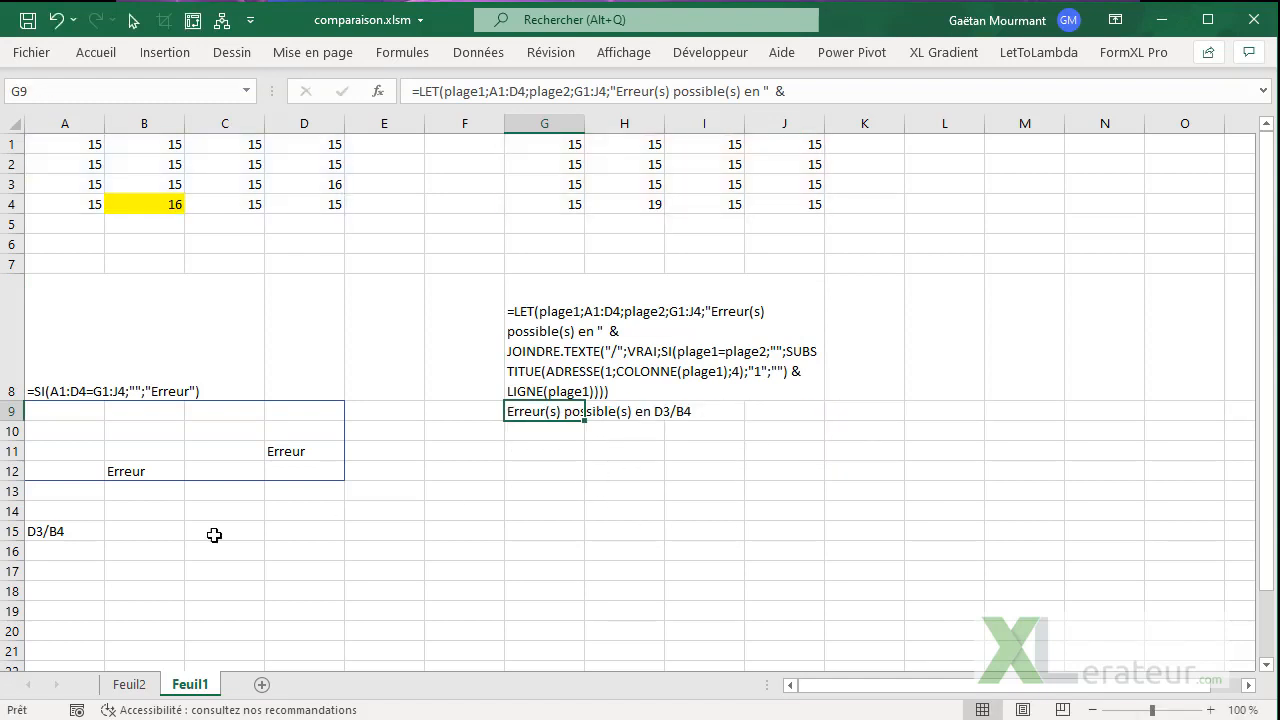
# Insert the copied "Erreur(s) possible(s) en " & prefix just before JOINDRE.TEXTE in the A15 formula.
pyautogui.click(50, 530)
pyautogui.press('F2')
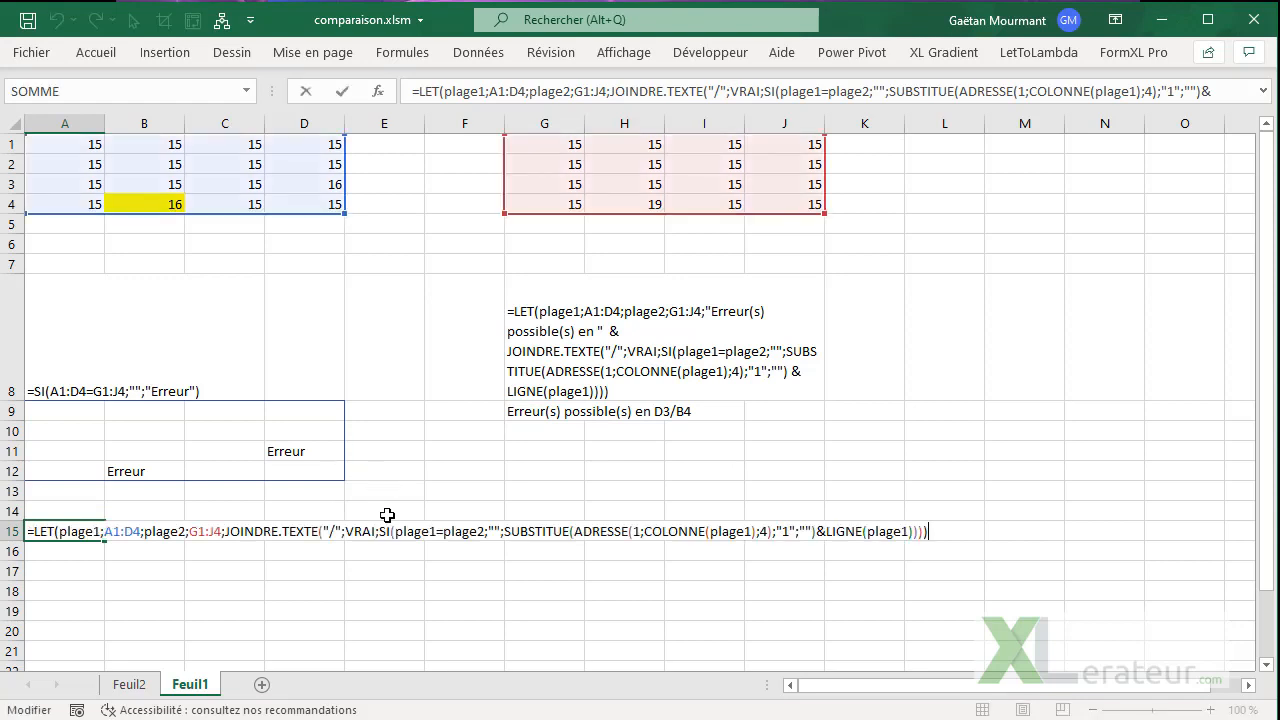
pyautogui.click(228, 527)
pyautogui.hotkey('ctrl', 'v')
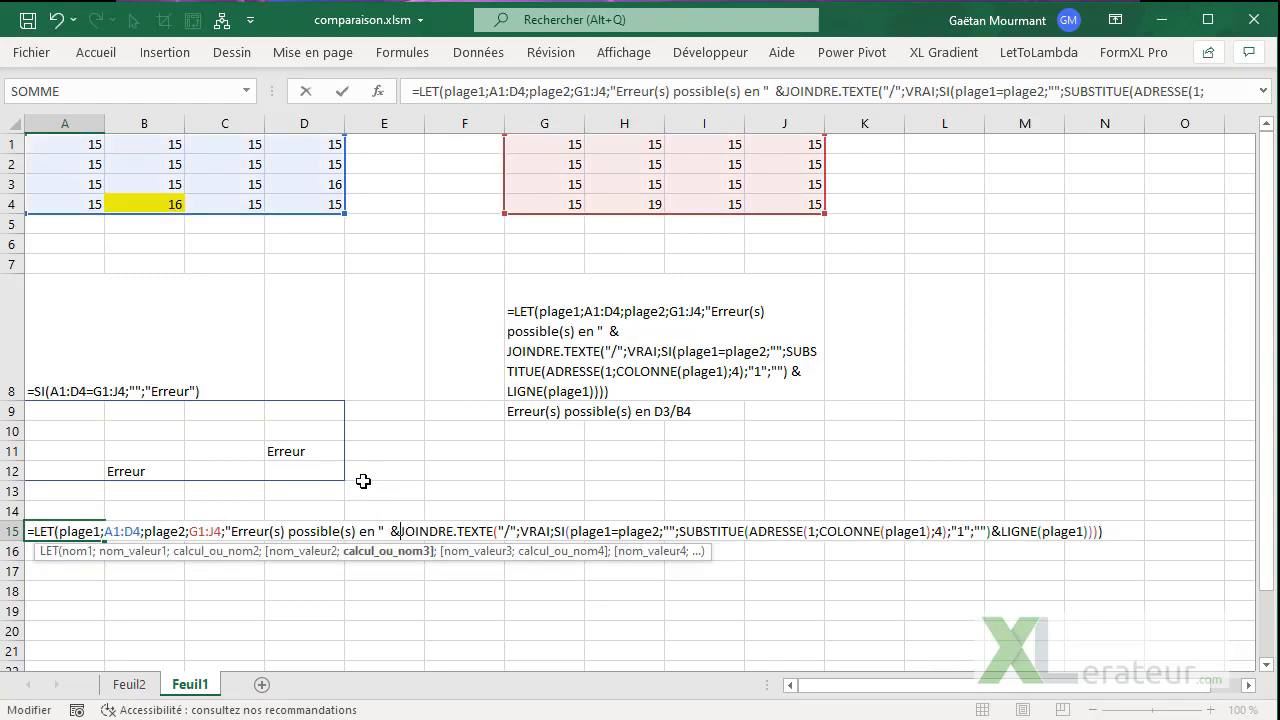
pyautogui.press('Return')
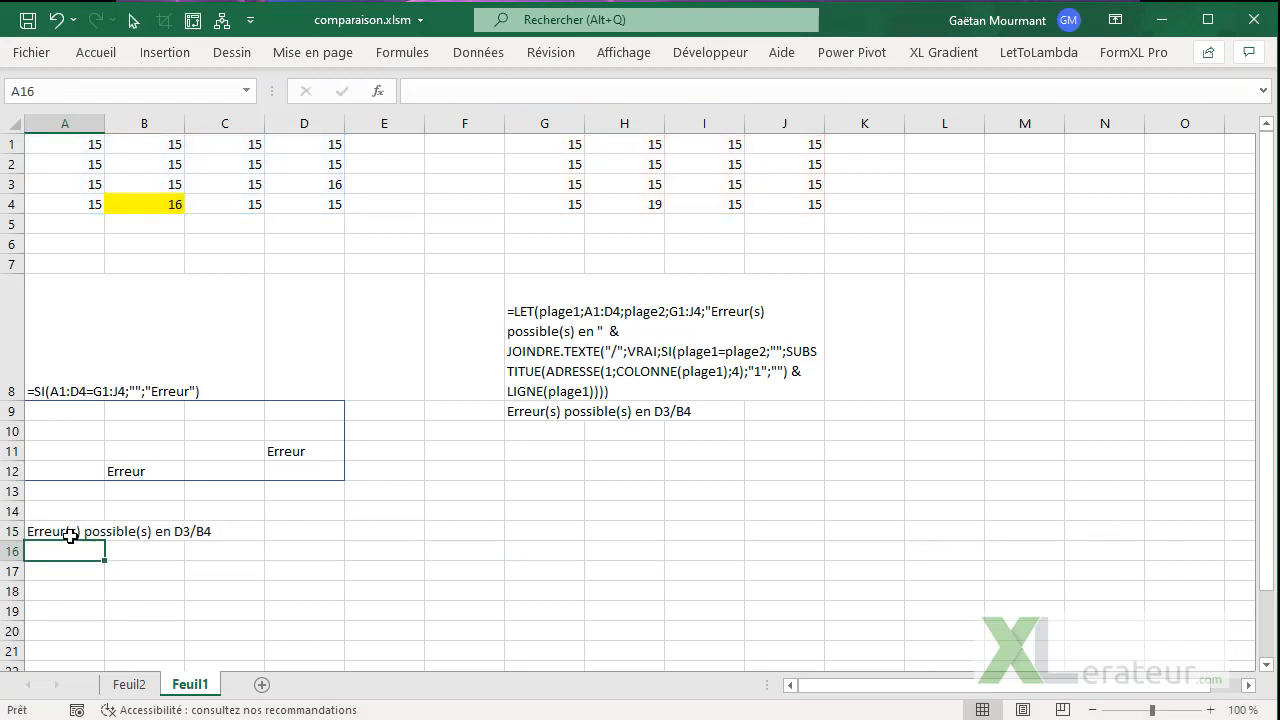
# Compare the formula in A15 with the reference LET formula in G8 and G9.
pyautogui.click(70, 531)
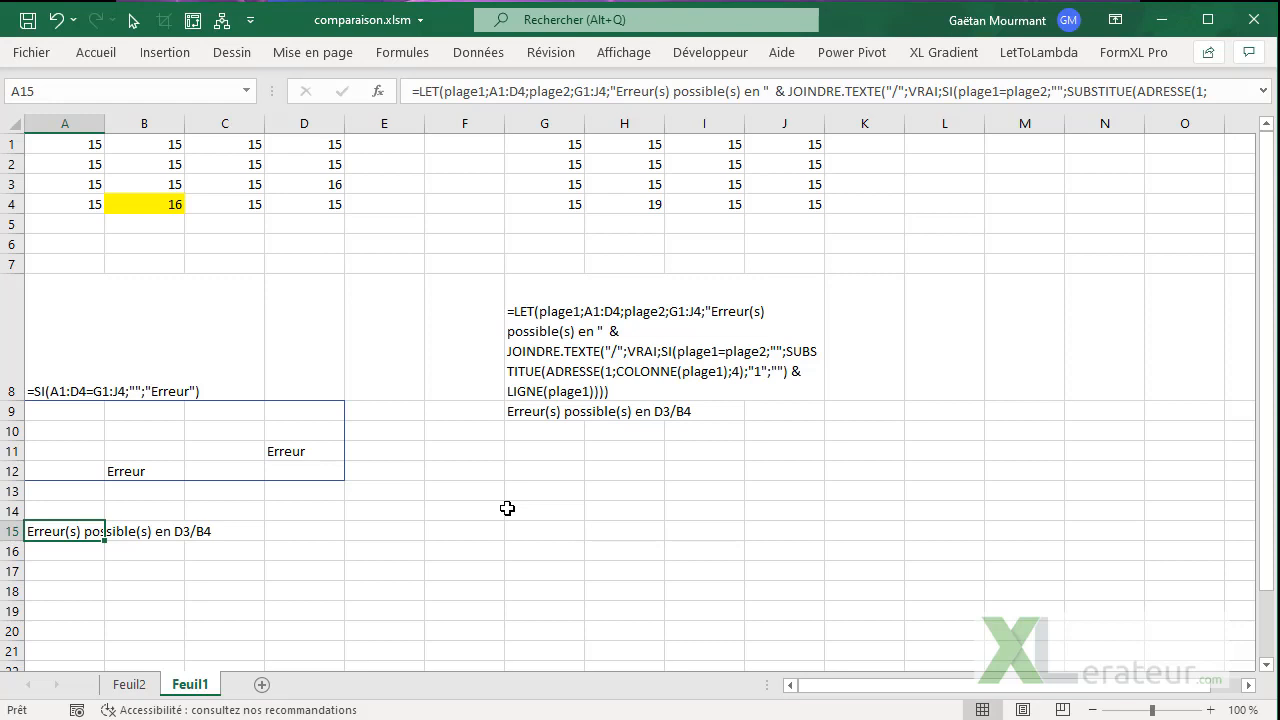
pyautogui.click(549, 384)
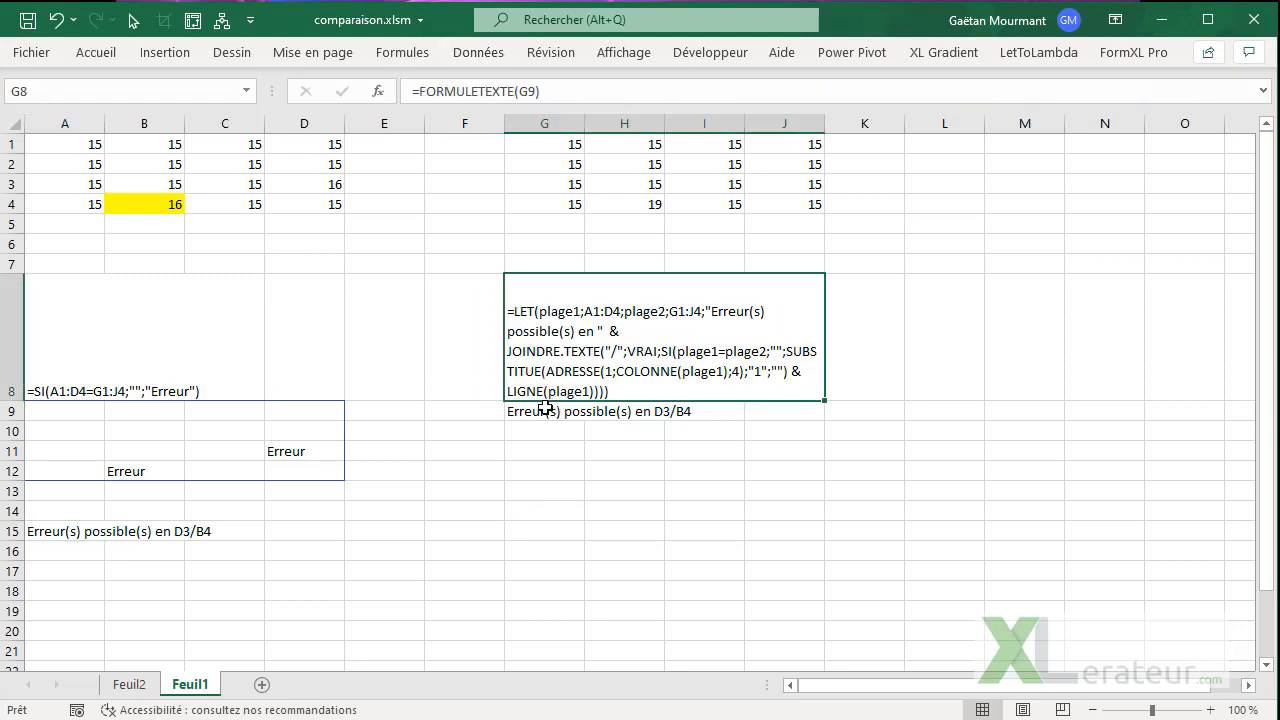
pyautogui.click(546, 410)
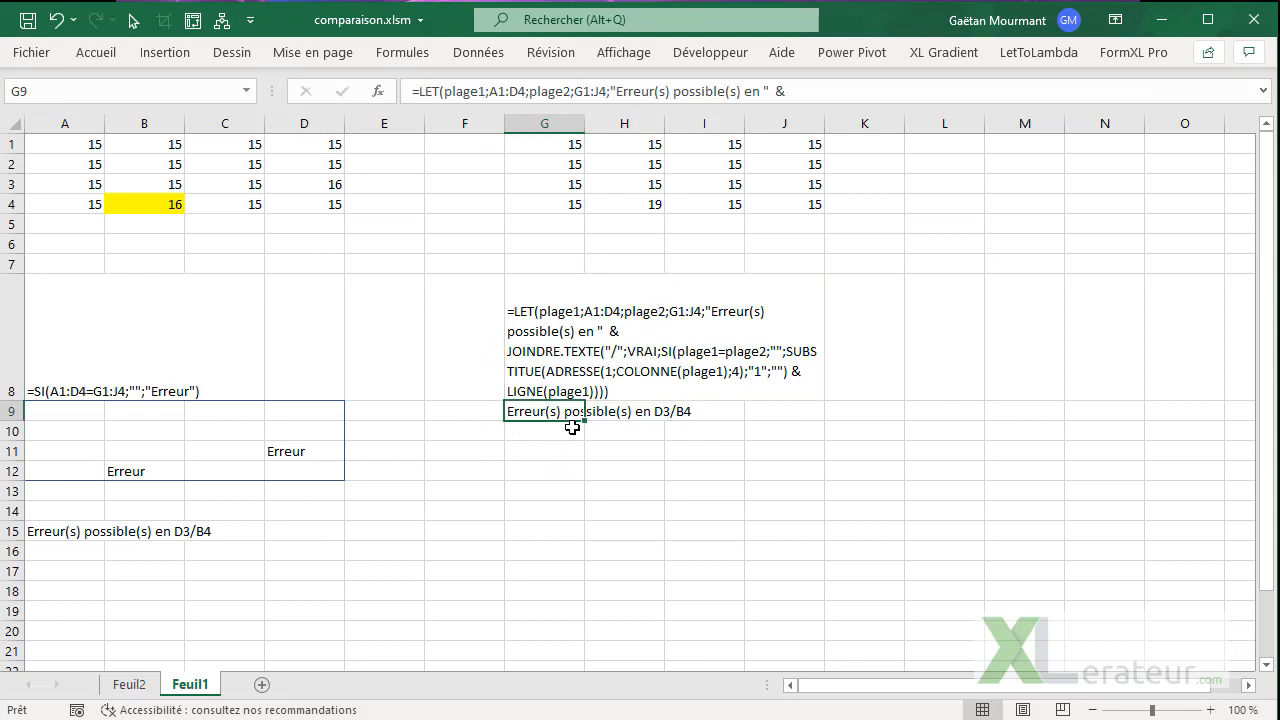